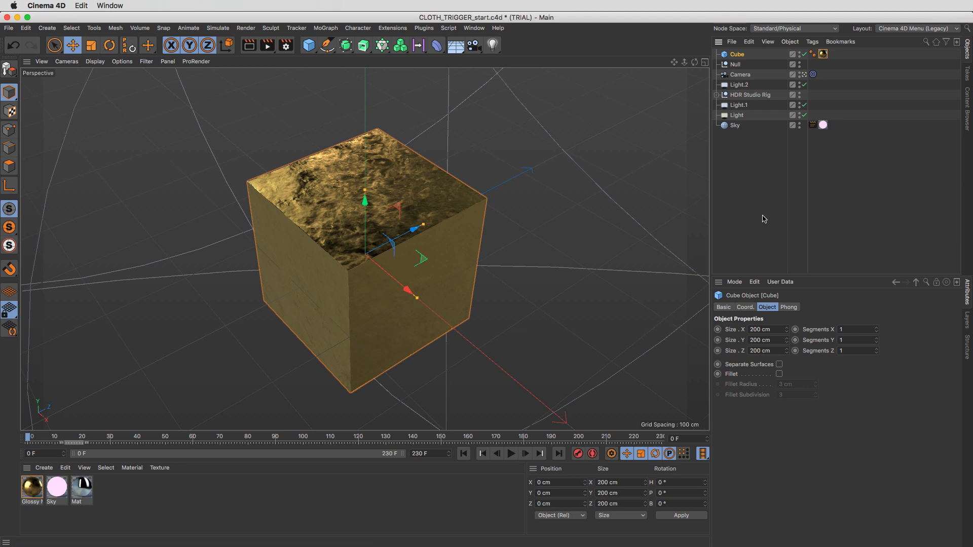
# Show the perspective view in Gouraud Shading (Lines) so the cube's polygon edges are displayed.
pyautogui.click(94, 61)
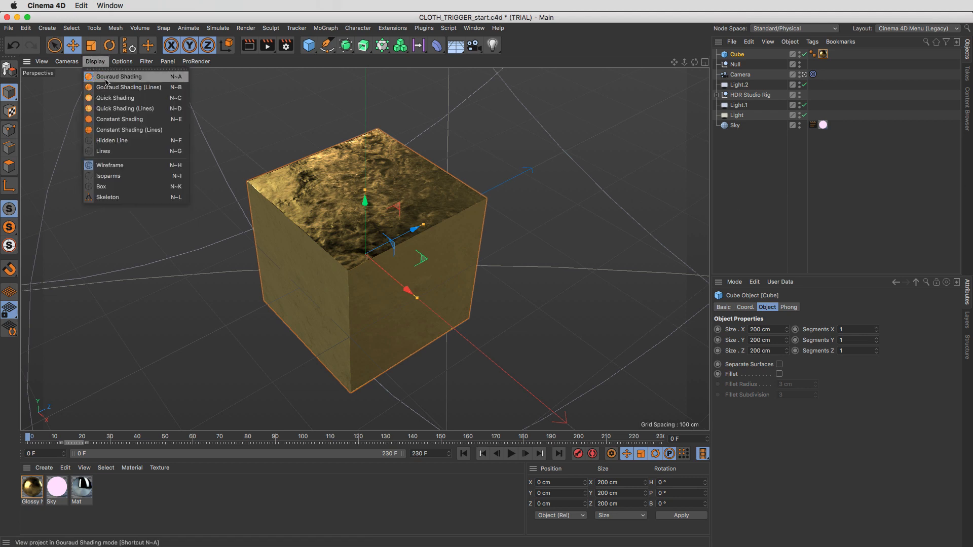
pyautogui.click(150, 88)
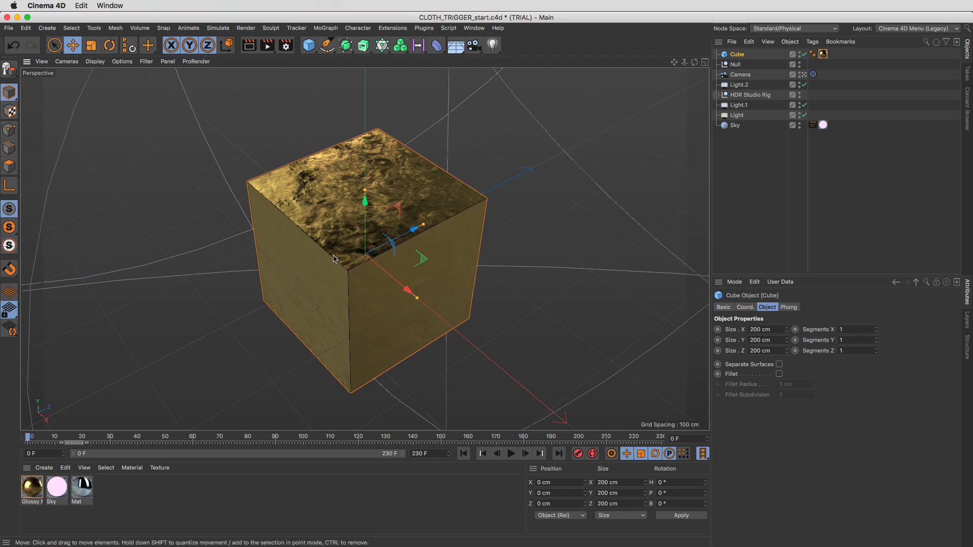
pyautogui.keyDown('alt'); pyautogui.moveTo(333, 309); pyautogui.dragTo(476, 199); pyautogui.keyUp('alt')
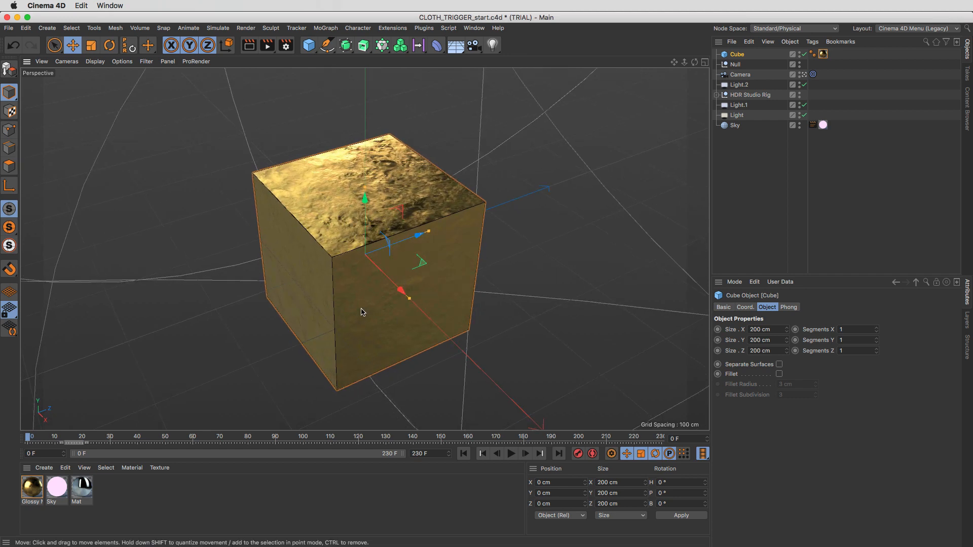
# Set the cube's X, Y and Z segments to 20 each.
pyautogui.click(844, 330)
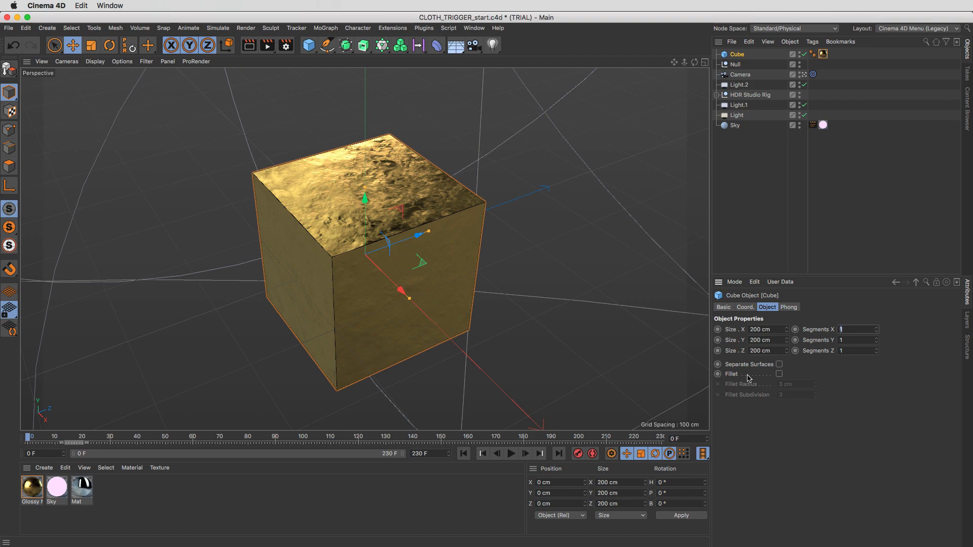
pyautogui.write('20')
pyautogui.press('Tab')
pyautogui.write('20')
pyautogui.press('Tab')
pyautogui.write('20')
pyautogui.press('Return')
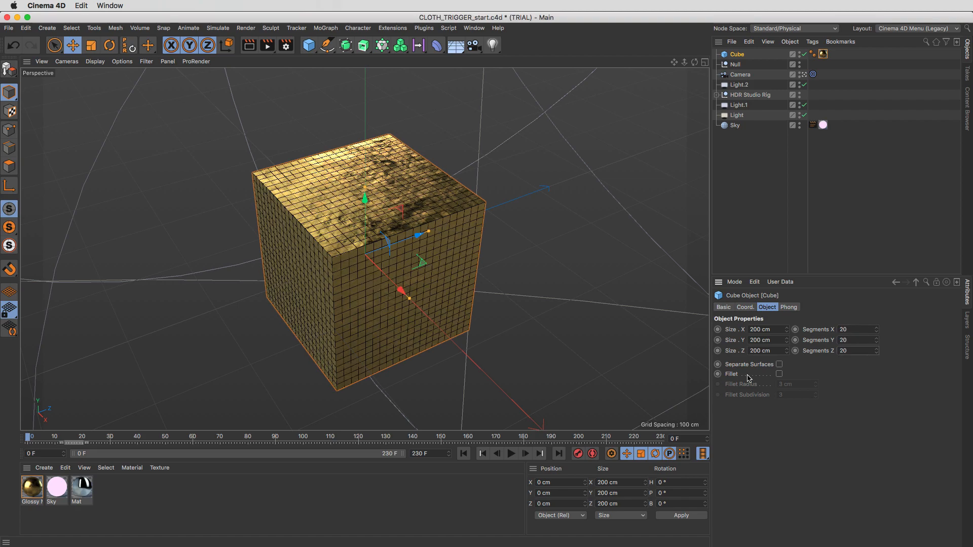
# Duplicate the cube and rename the copy as Cube.Collider.
pyautogui.keyDown('alt'); pyautogui.moveTo(321, 236); pyautogui.dragTo(471, 303); pyautogui.keyUp('alt')
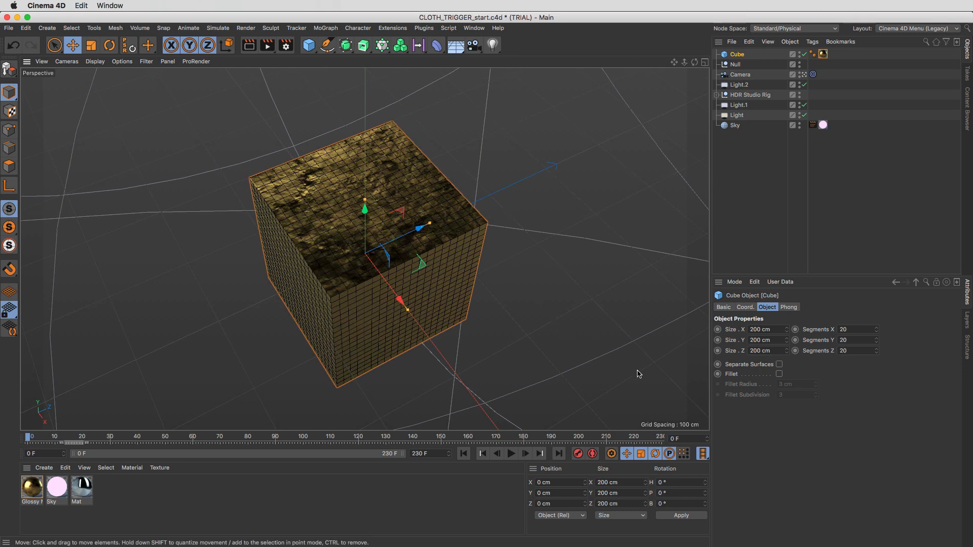
pyautogui.keyDown('alt'); pyautogui.moveTo(364, 282); pyautogui.dragTo(405, 246); pyautogui.keyUp('alt')
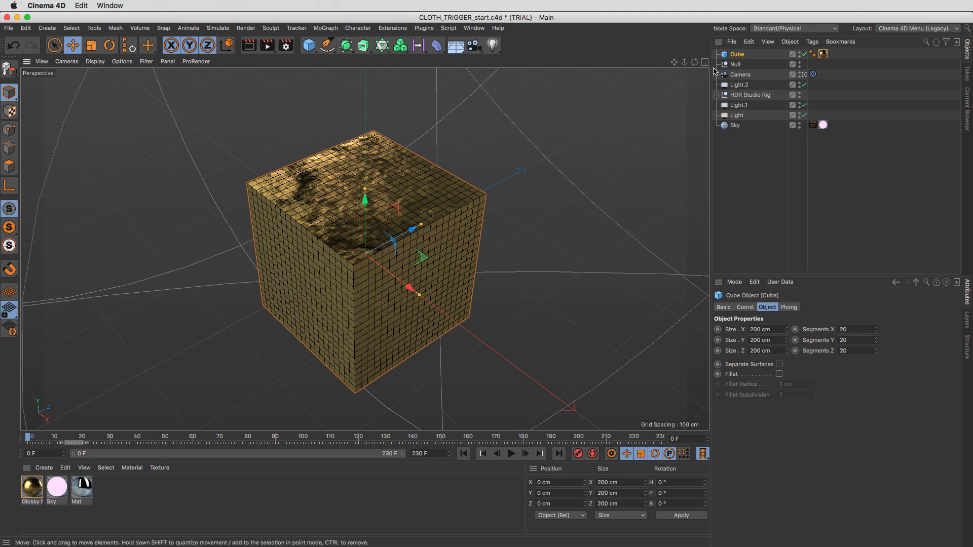
pyautogui.moveTo(736, 58); pyautogui.dragTo(743, 63)
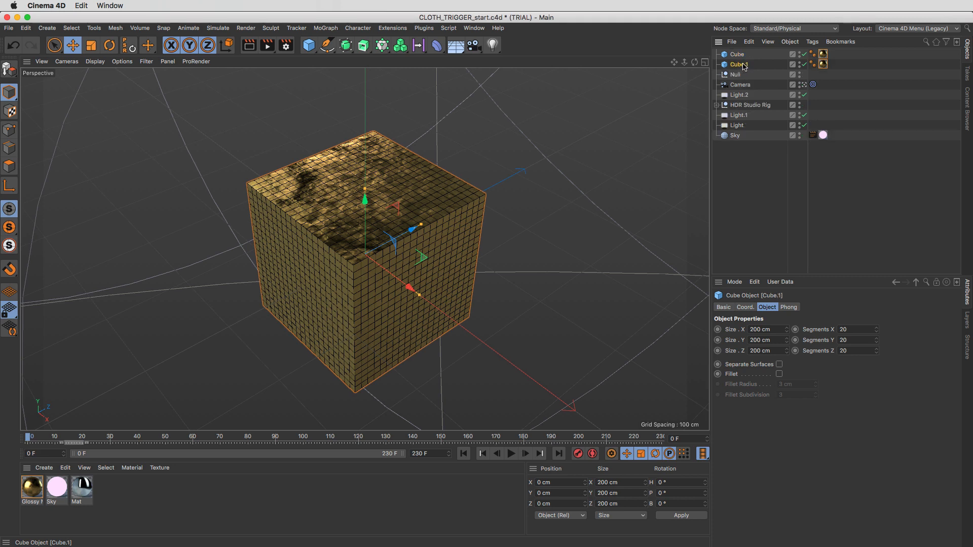
pyautogui.doubleClick(744, 65)
pyautogui.click(746, 66)
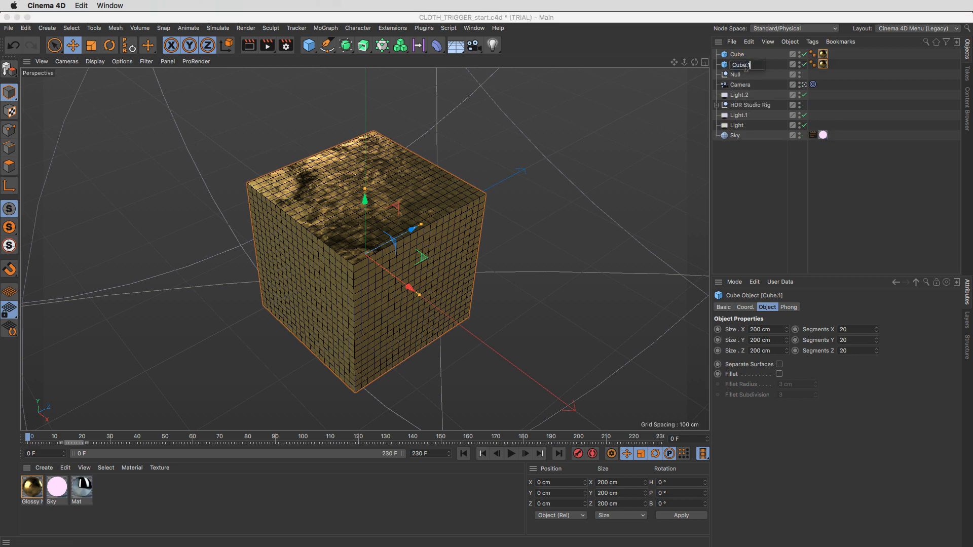
pyautogui.write('Collider')
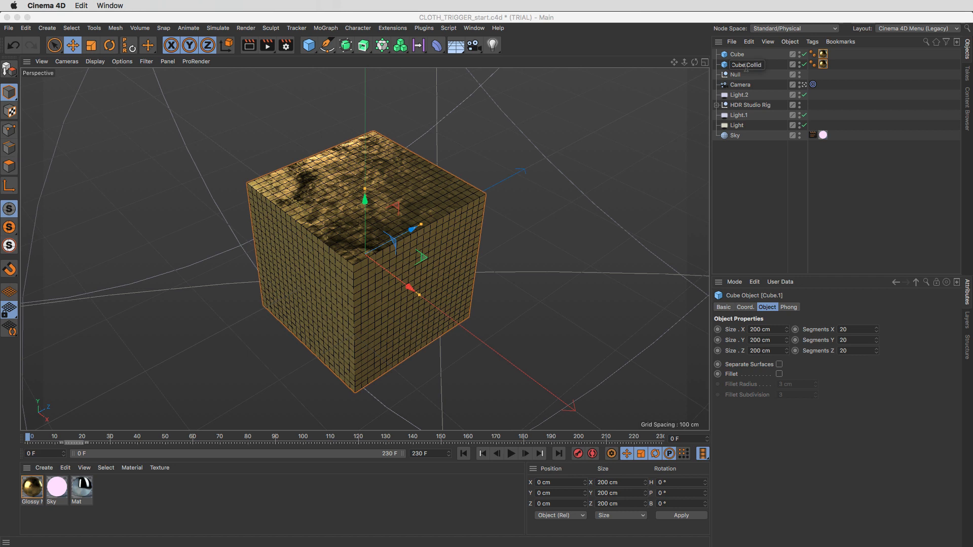
pyautogui.press('Return')
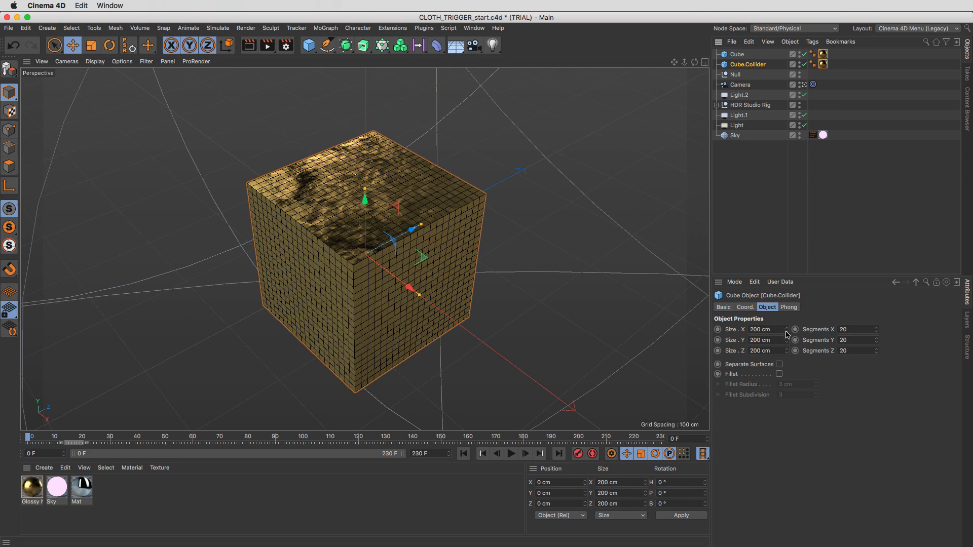
# Try to shrink Cube.Collider through its size values, using 196 cm for X and Y, and undo the size changes.
pyautogui.moveTo(788, 335); pyautogui.dragTo(787, 360)
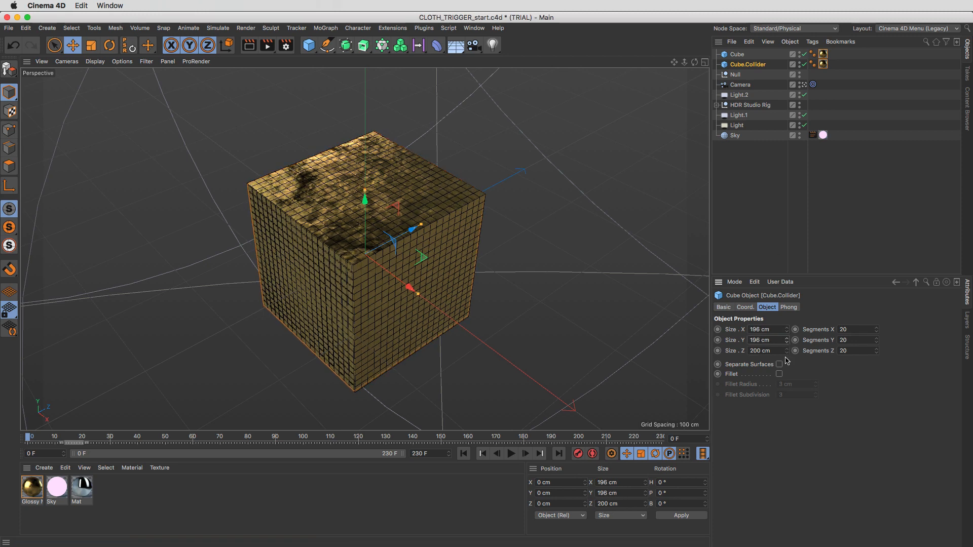
pyautogui.click(786, 354)
pyautogui.click(787, 354)
pyautogui.click(787, 353)
pyautogui.click(787, 354)
pyautogui.press('super+z')
pyautogui.press('super+z')
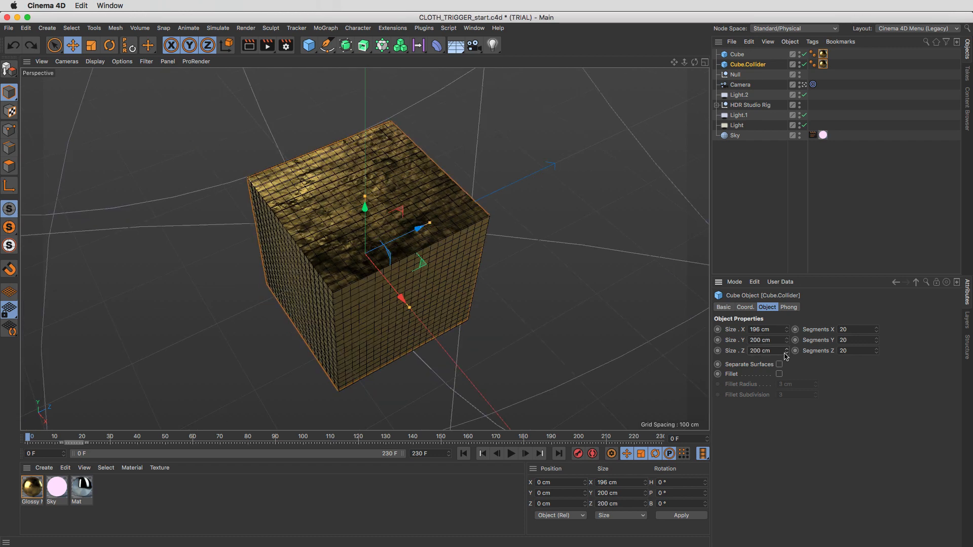
pyautogui.press('super+z')
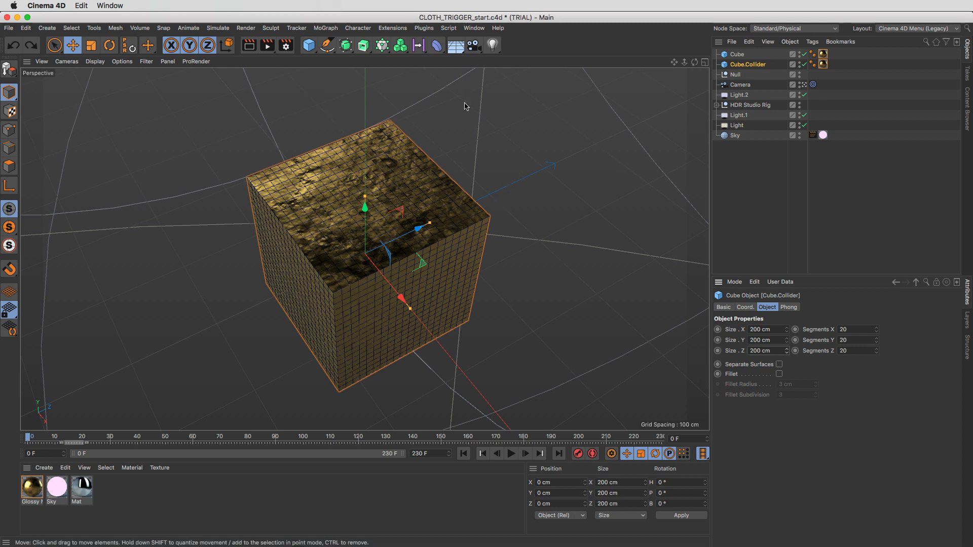
# Add a Displacer deformer and make it a child of Cube.Collider.
pyautogui.click(436, 46)
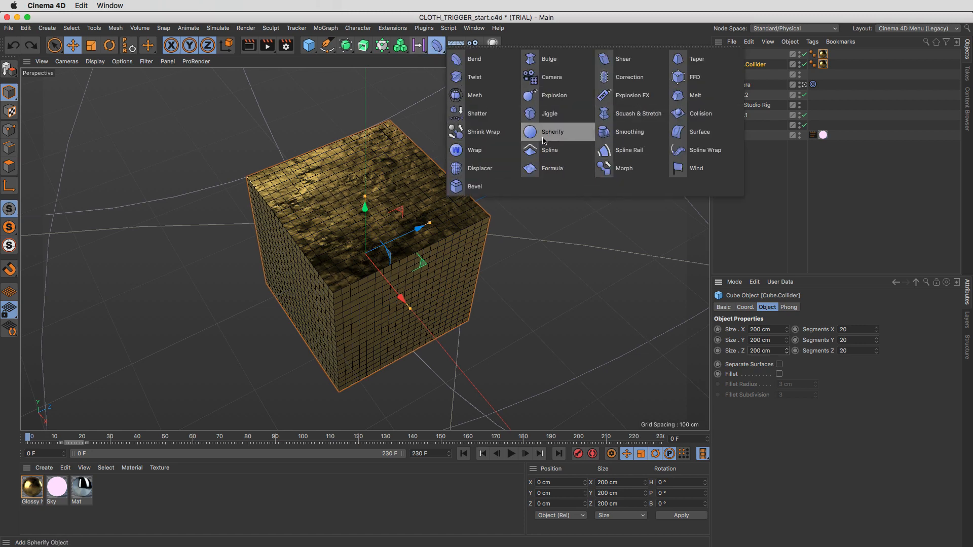
pyautogui.click(479, 168)
pyautogui.moveTo(741, 56); pyautogui.dragTo(757, 75)
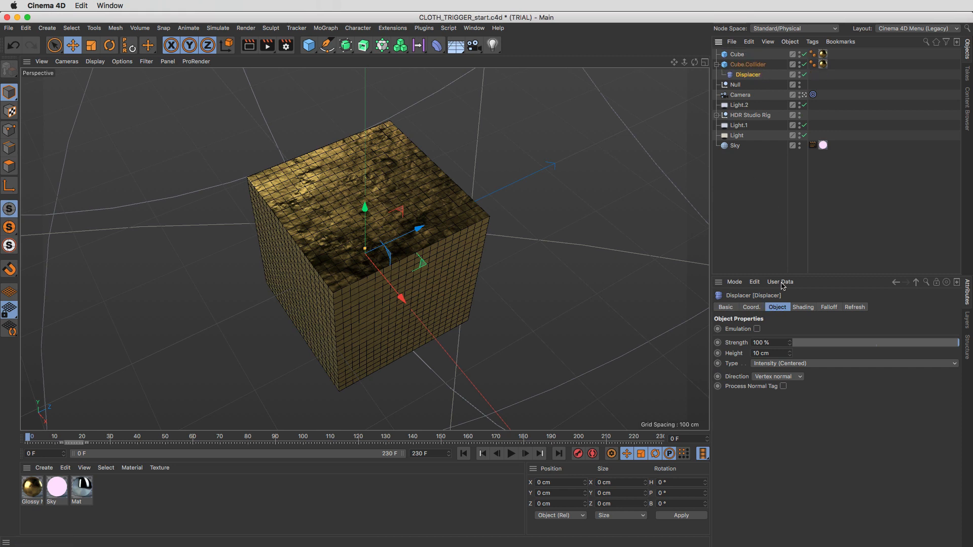
# Set the X, Y and Z size of Cube.Collider to 201 cm each.
pyautogui.click(748, 65)
pyautogui.click(786, 328)
pyautogui.click(787, 338)
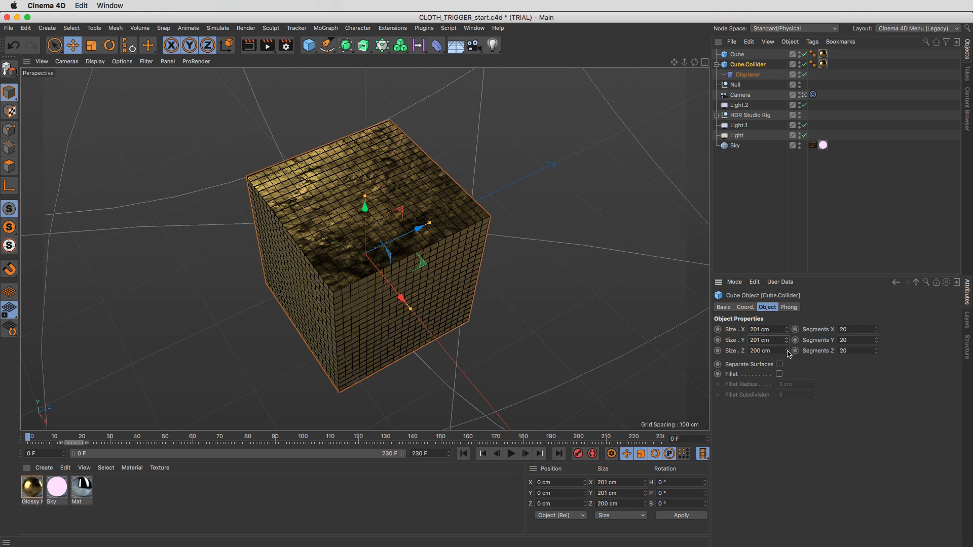
pyautogui.click(787, 349)
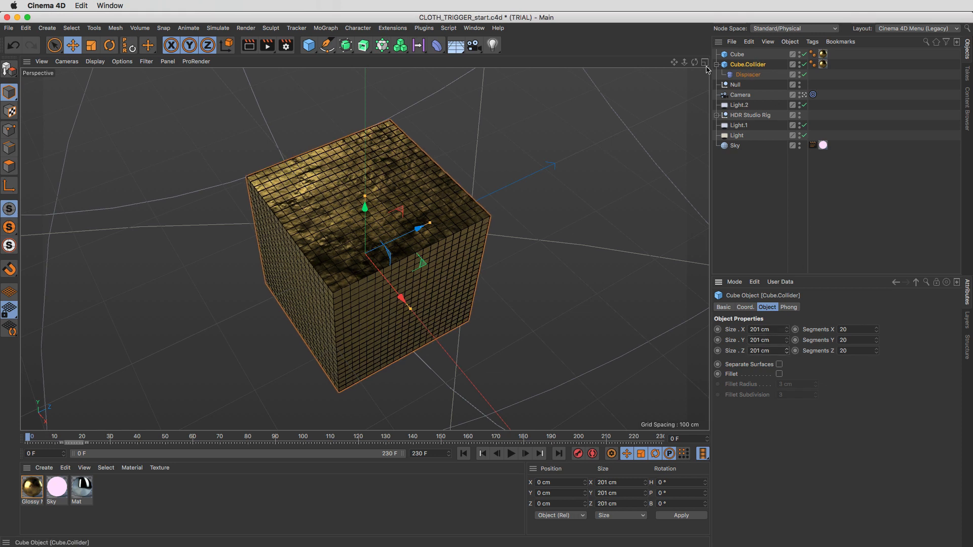
# Assign a Color shader to the Displacer's shading and set its height to -3 cm.
pyautogui.click(753, 75)
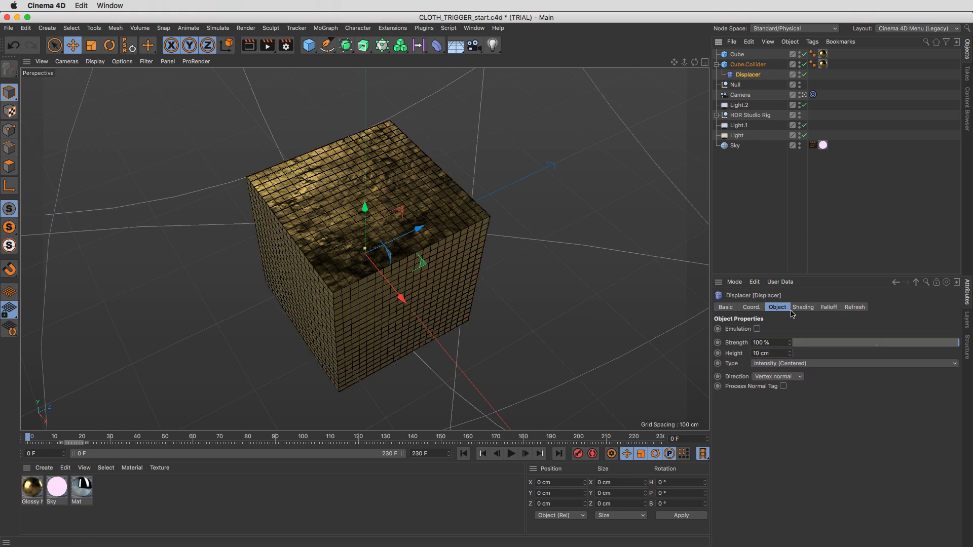
pyautogui.click(803, 307)
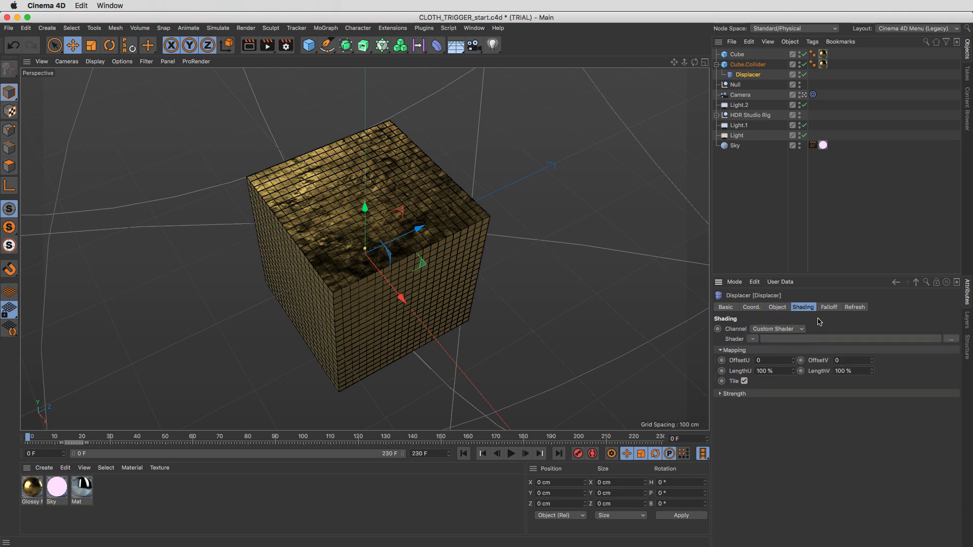
pyautogui.click(753, 340)
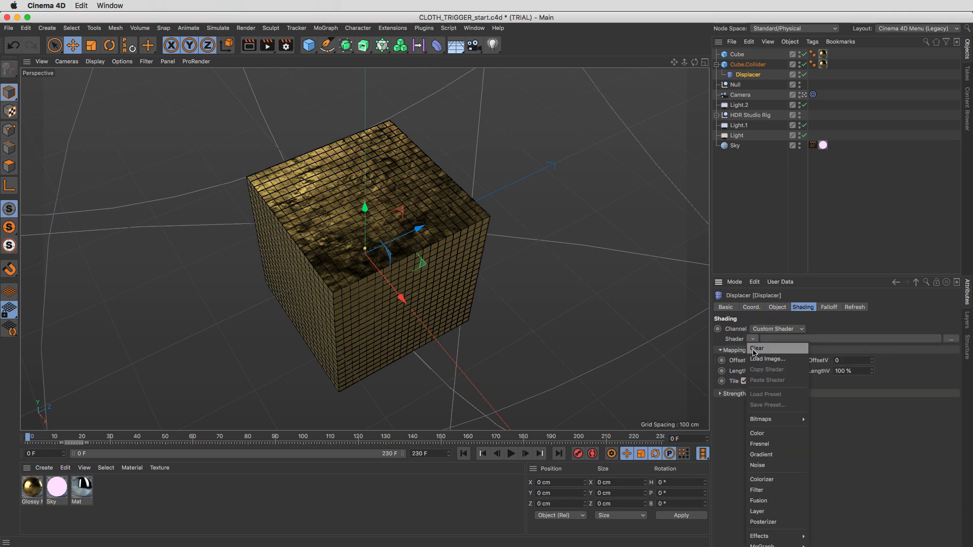
pyautogui.click(781, 437)
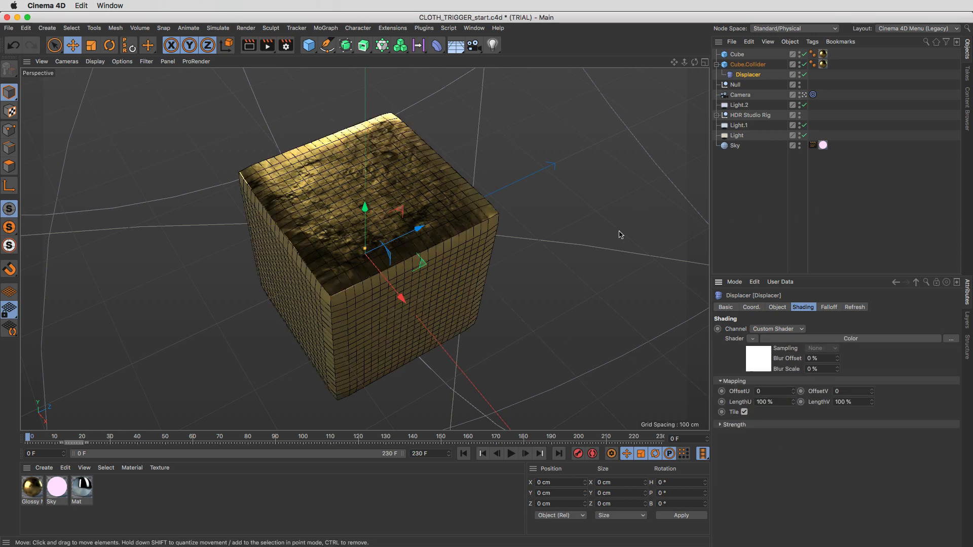
pyautogui.click(779, 308)
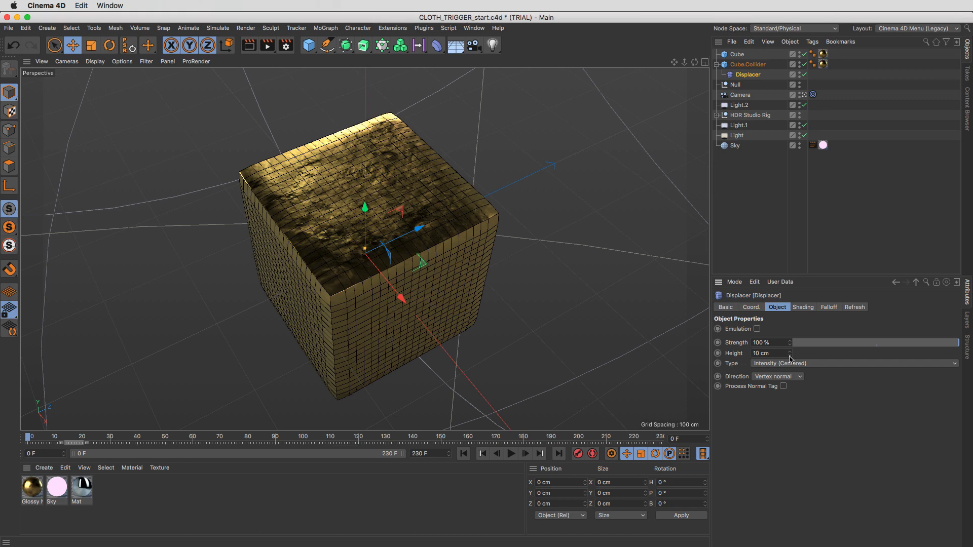
pyautogui.moveTo(790, 355)
pyautogui.mouseDown()
pyautogui.moveTo(789, 388)
pyautogui.moveTo(793, 364)
pyautogui.mouseUp()
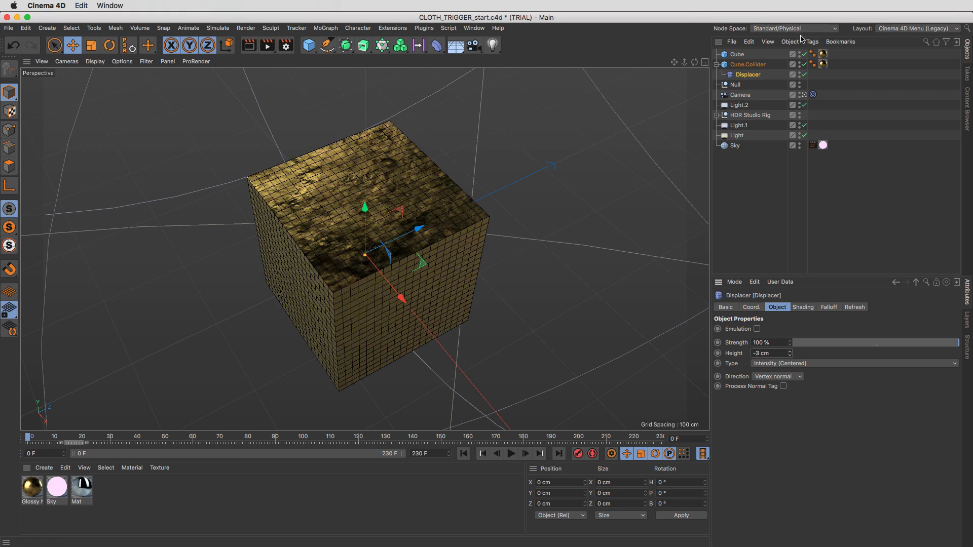
# Toggle the original Cube off and on to compare it with Cube.Collider, and check the Displacer's settings.
pyautogui.click(805, 55)
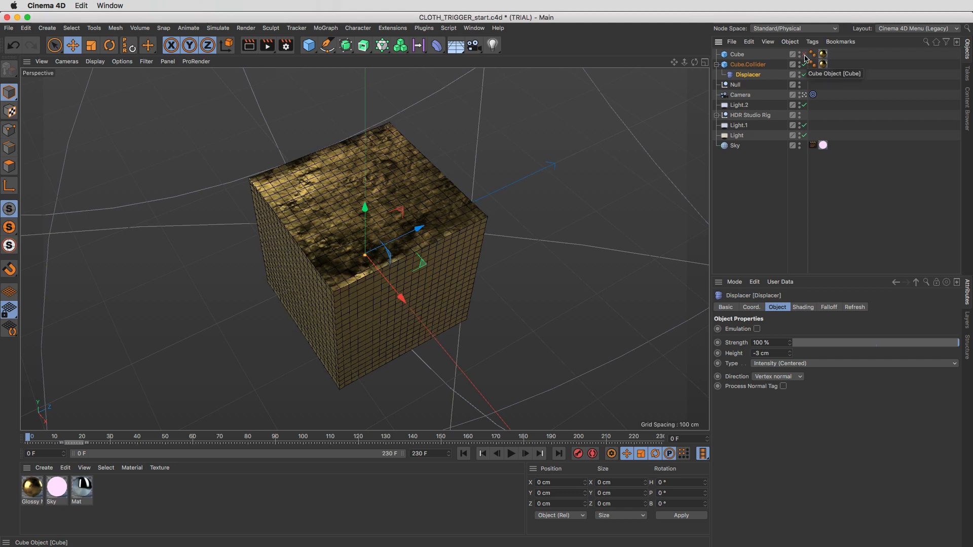
pyautogui.click(805, 55)
pyautogui.click(805, 55)
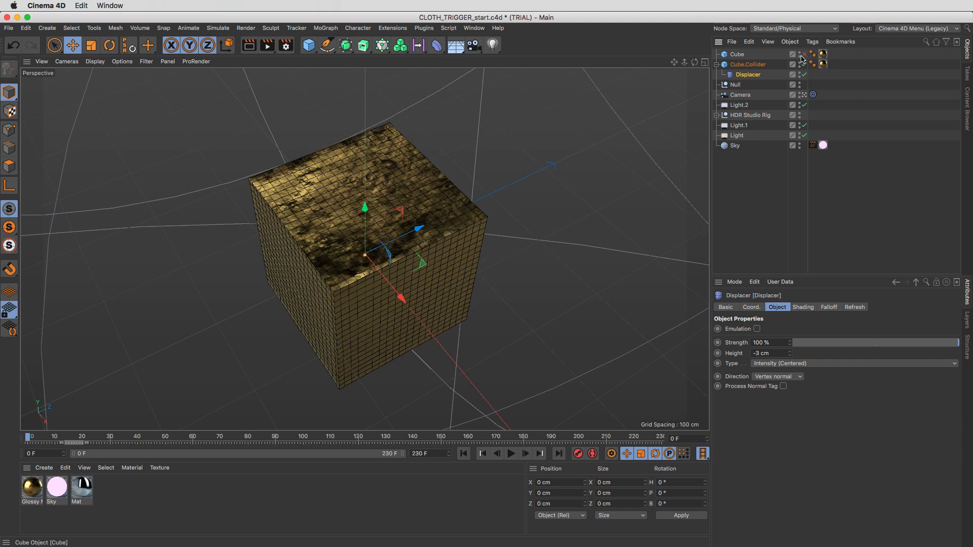
pyautogui.click(805, 54)
pyautogui.click(754, 66)
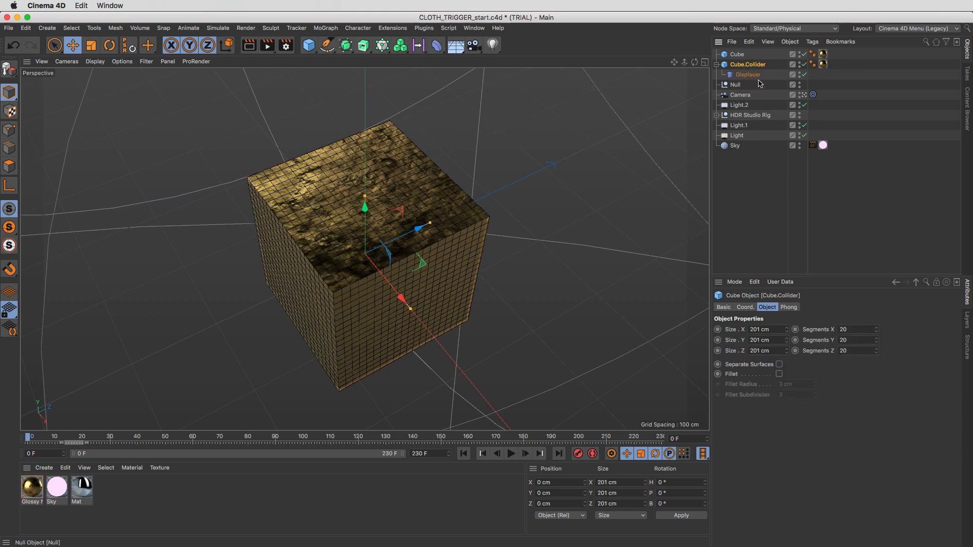
pyautogui.click(741, 76)
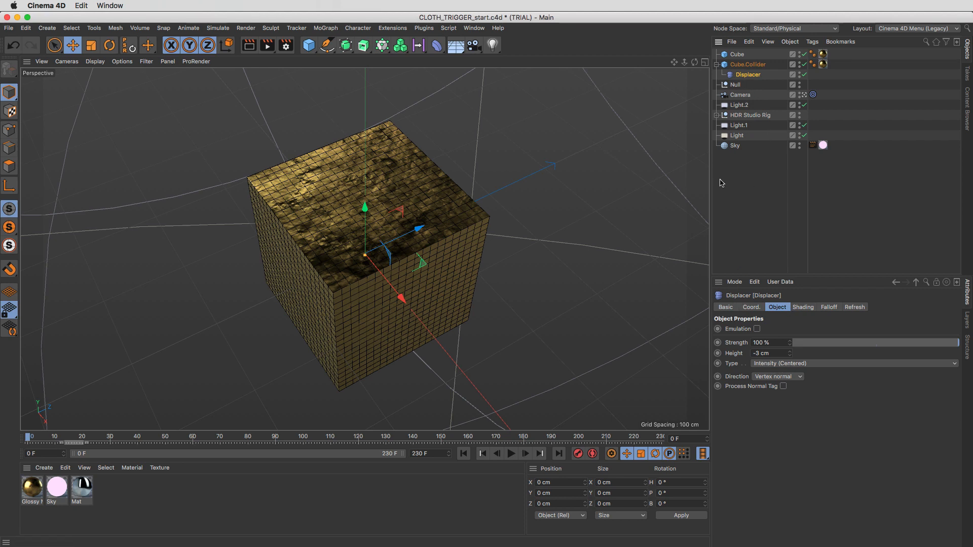
# Reduce the X, Y and Z segments of Cube.Collider to 1 each.
pyautogui.click(744, 65)
pyautogui.rightClick(743, 69)
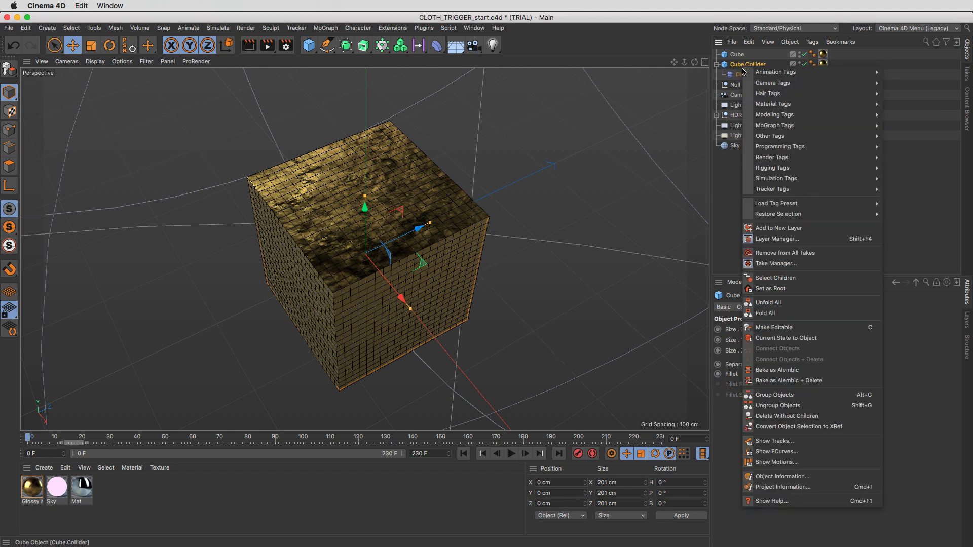
pyautogui.click(724, 66)
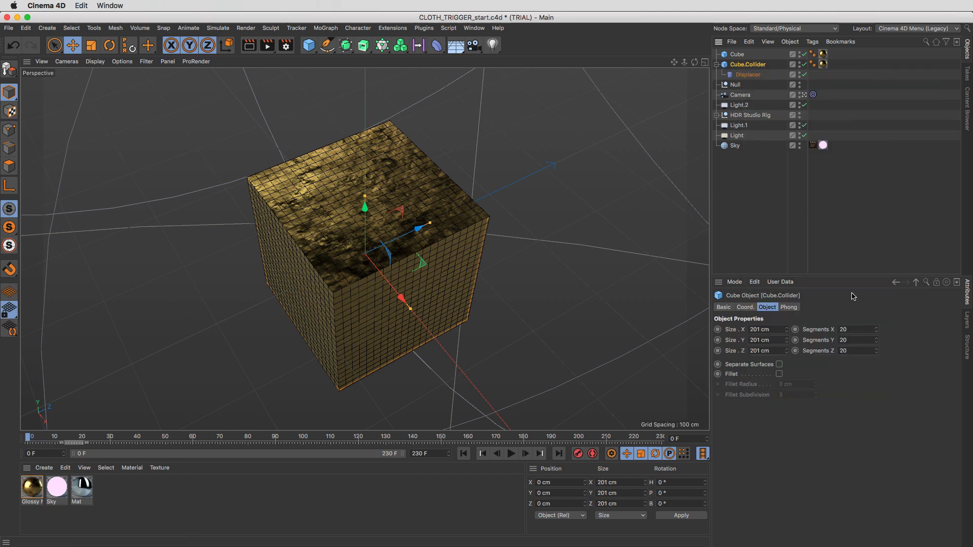
pyautogui.doubleClick(854, 329)
pyautogui.write('1')
pyautogui.press('Tab')
pyautogui.write('1')
pyautogui.press('Tab')
pyautogui.write('1')
pyautogui.press('Return')
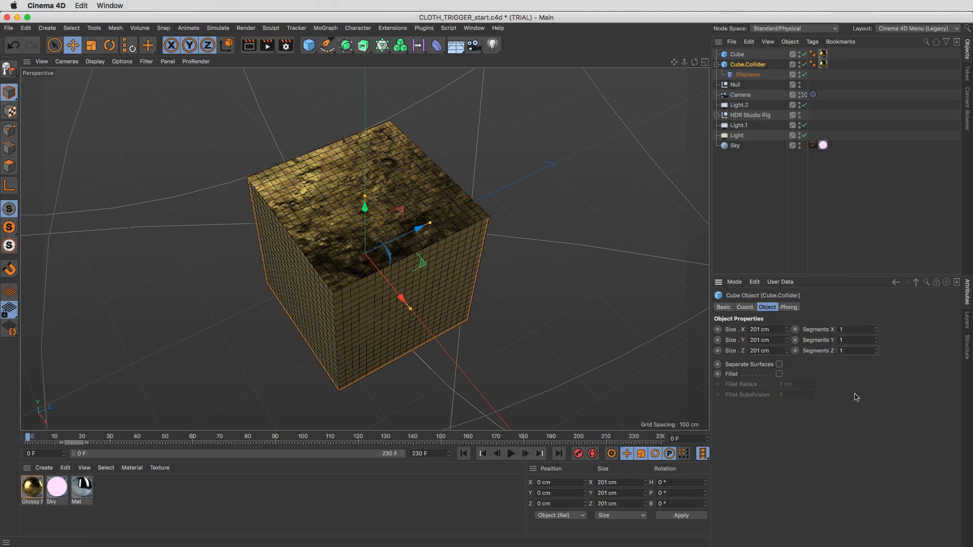
# Disable and re-enable the original Cube to inspect the single-segment collider inside it.
pyautogui.click(810, 55)
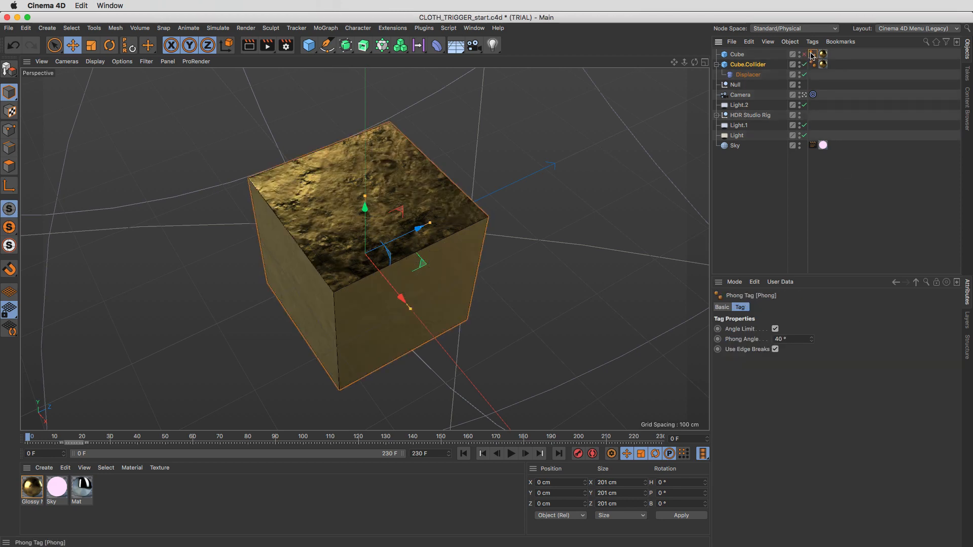
pyautogui.click(805, 55)
pyautogui.click(805, 55)
pyautogui.click(804, 54)
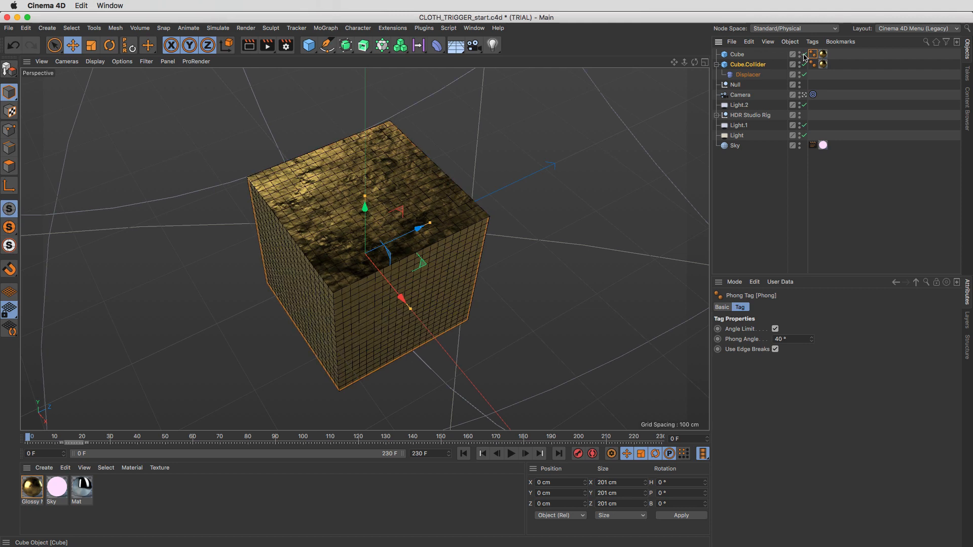
# Set the height of the Displacer under Cube.Collider to -5 cm.
pyautogui.click(745, 75)
pyautogui.click(791, 356)
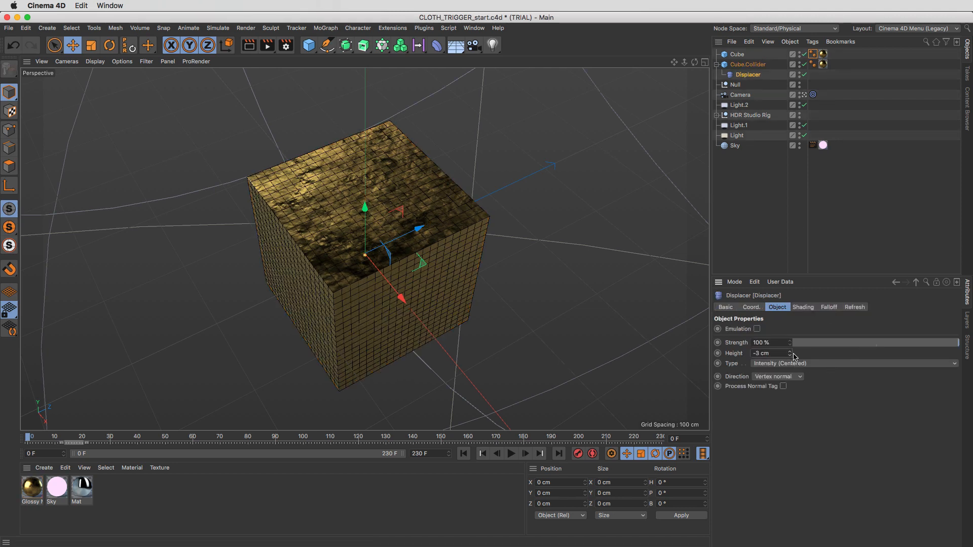
pyautogui.click(790, 355)
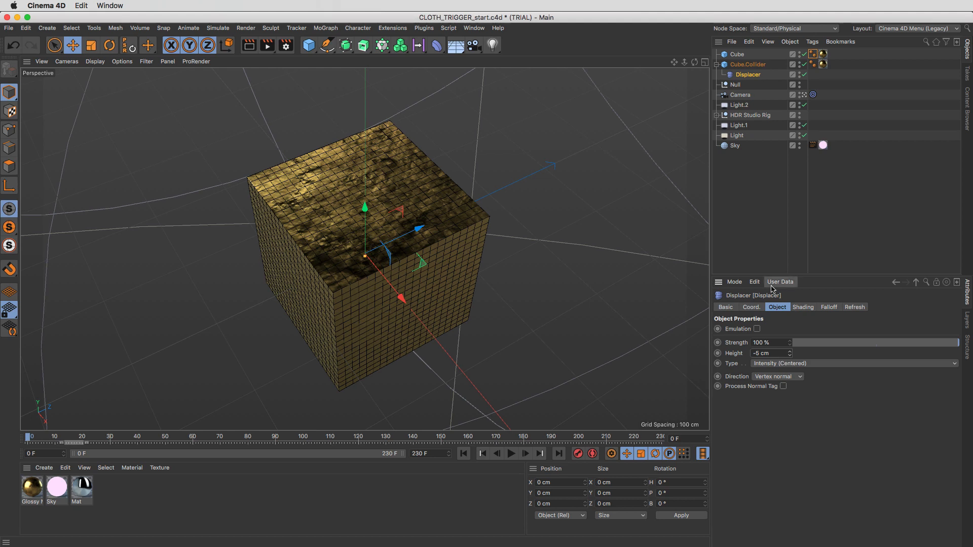
# Convert Cube.Collider and its Displacer to a polygon object with Current State to Object, and delete the parametric original.
pyautogui.click(749, 65)
pyautogui.rightClick(749, 67)
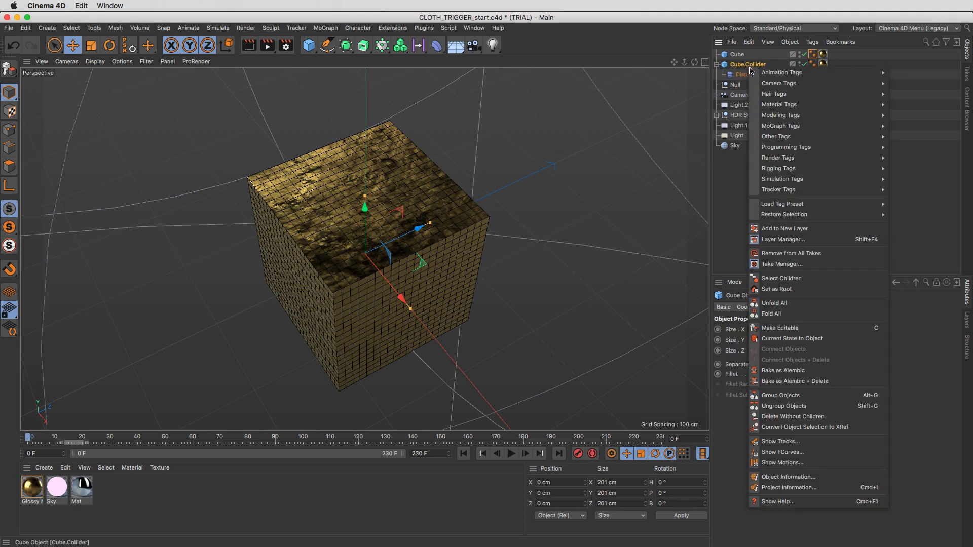
pyautogui.click(800, 339)
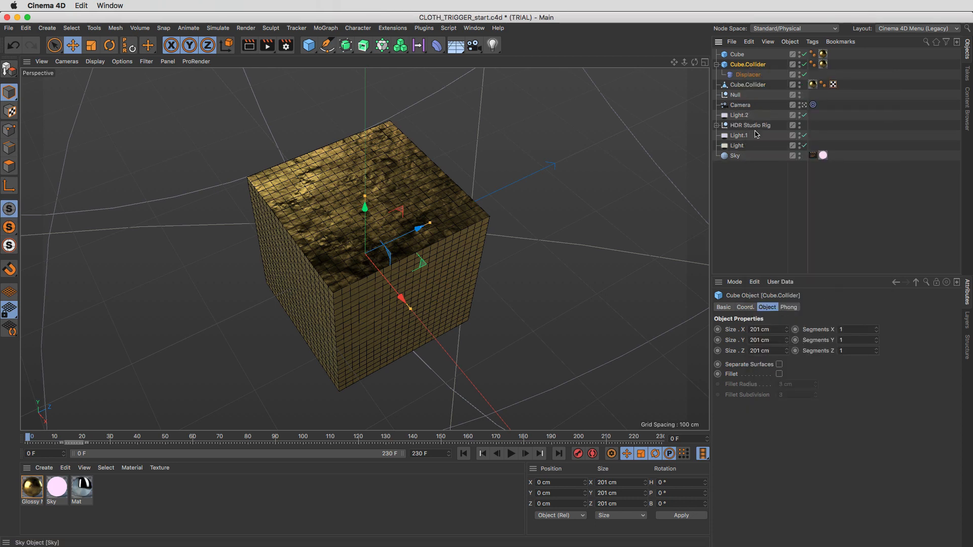
pyautogui.click(753, 86)
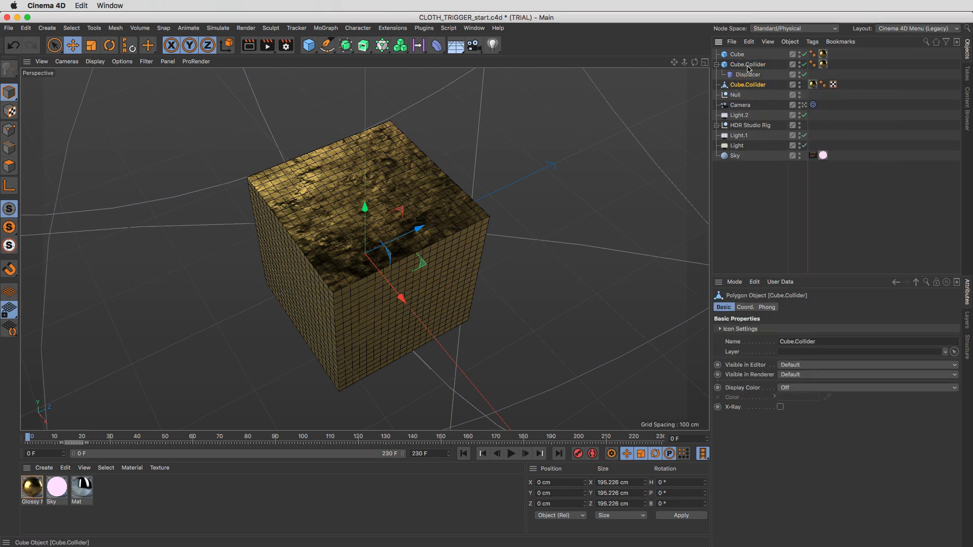
pyautogui.click(749, 65)
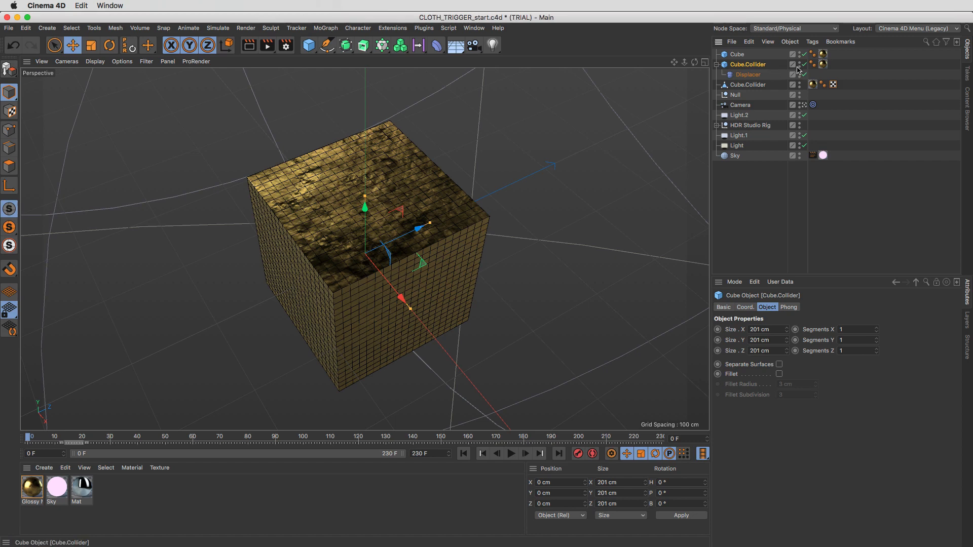
pyautogui.press('Delete')
pyautogui.click(753, 66)
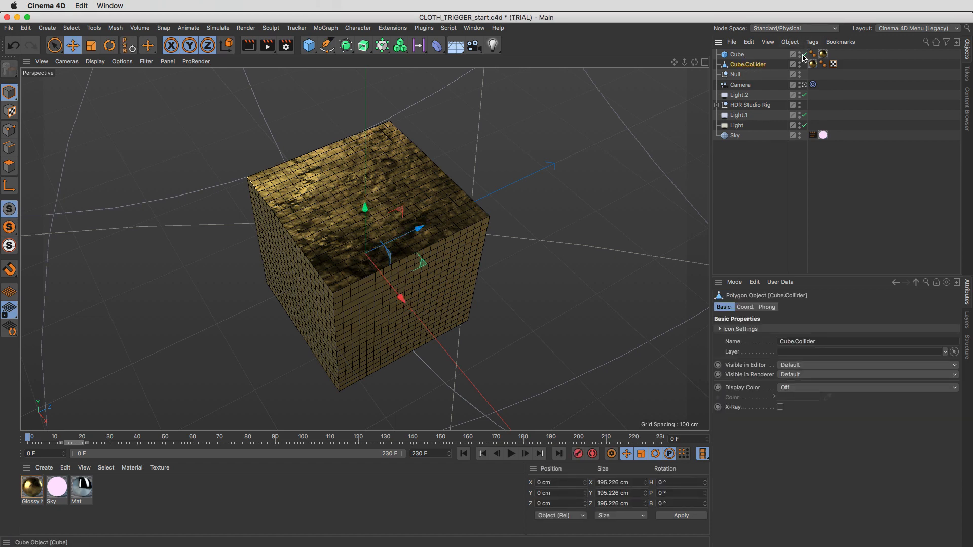
# Make the original Cube editable and rename it Cube.Cloth.
pyautogui.click(738, 55)
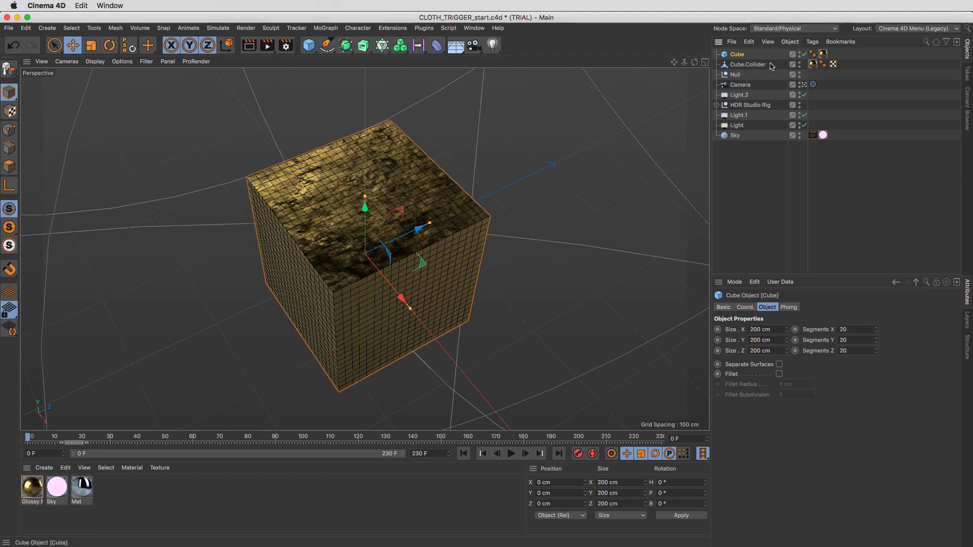
pyautogui.press('c')
pyautogui.doubleClick(738, 55)
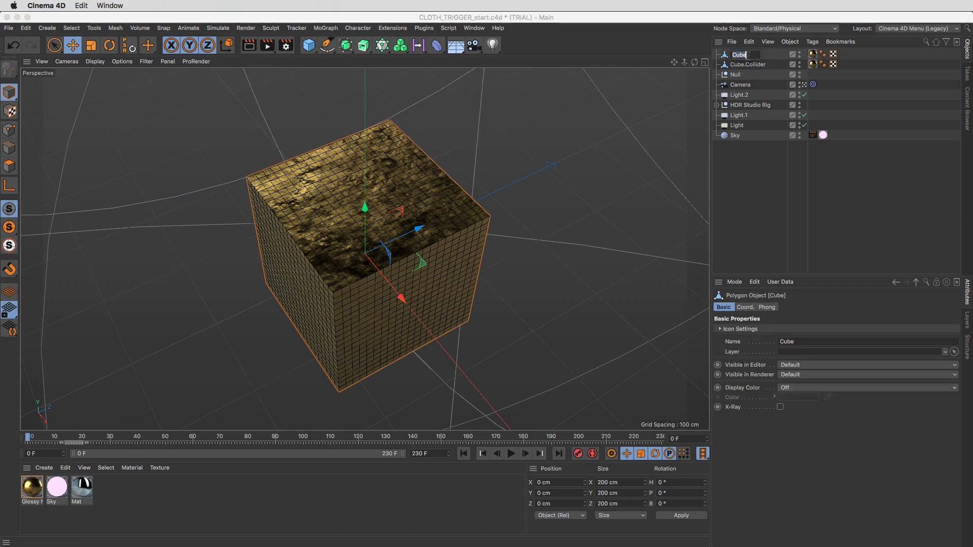
pyautogui.write('.Cloth')
pyautogui.press('Return')
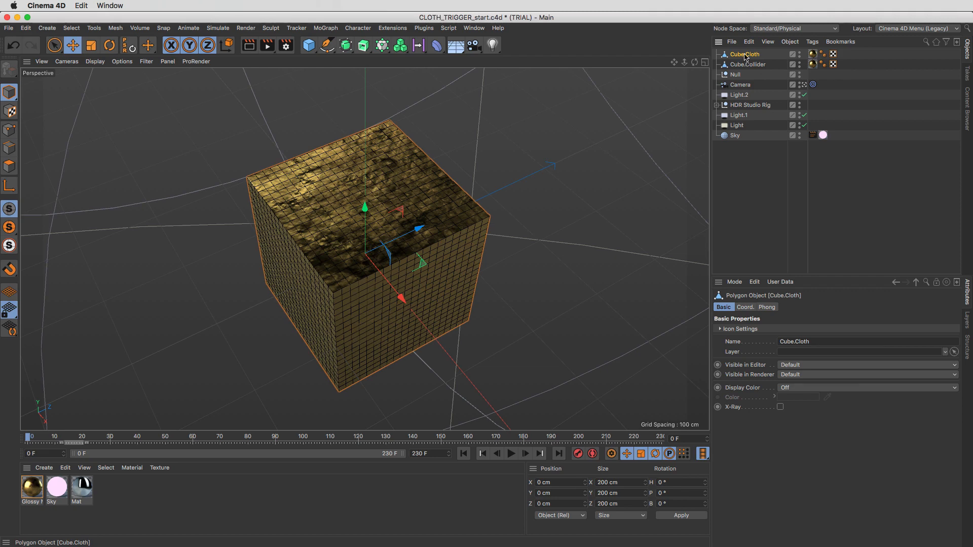
# Add a Cloth simulation tag to Cube.Cloth.
pyautogui.rightClick(744, 56)
pyautogui.moveTo(822, 171)
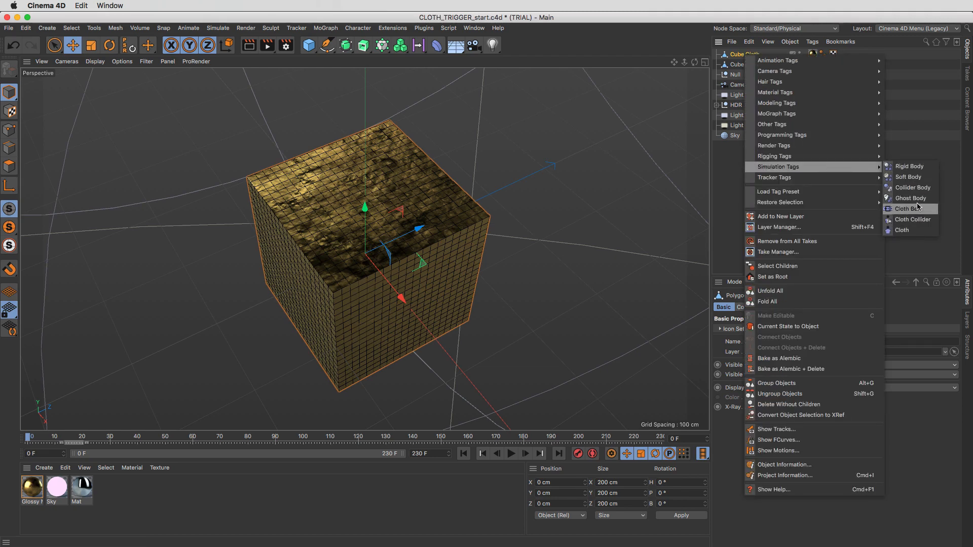
pyautogui.click(915, 230)
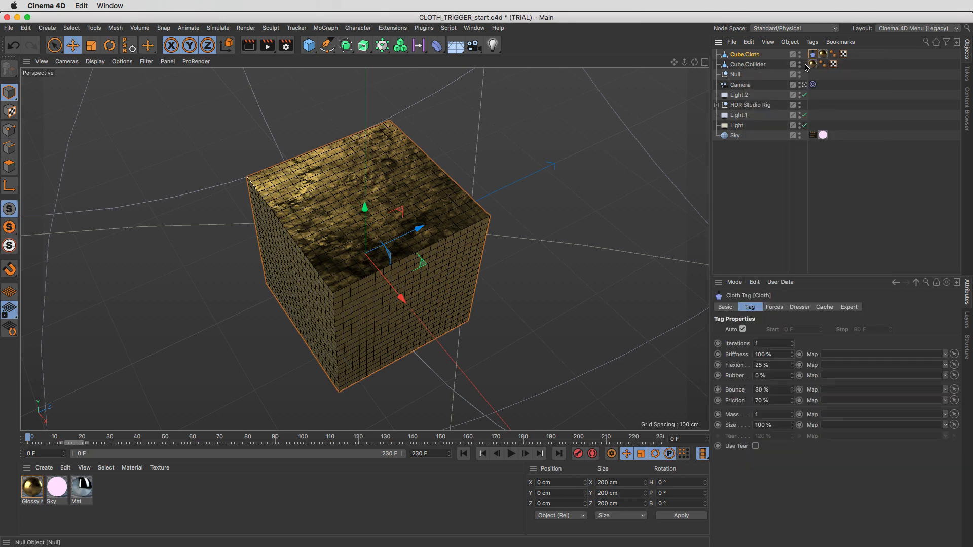
# Add a Cloth Collider simulation tag to Cube.Collider.
pyautogui.click(752, 65)
pyautogui.rightClick(759, 68)
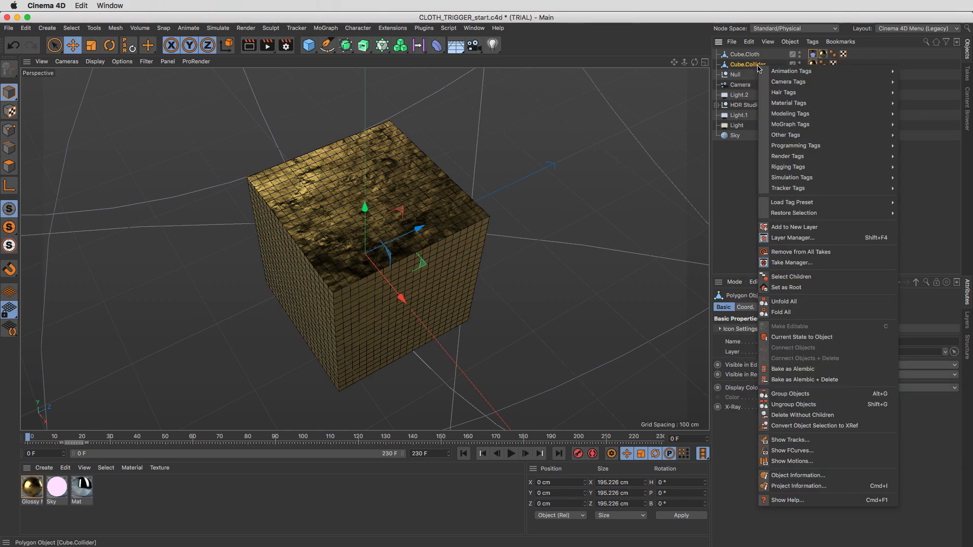
pyautogui.moveTo(844, 181)
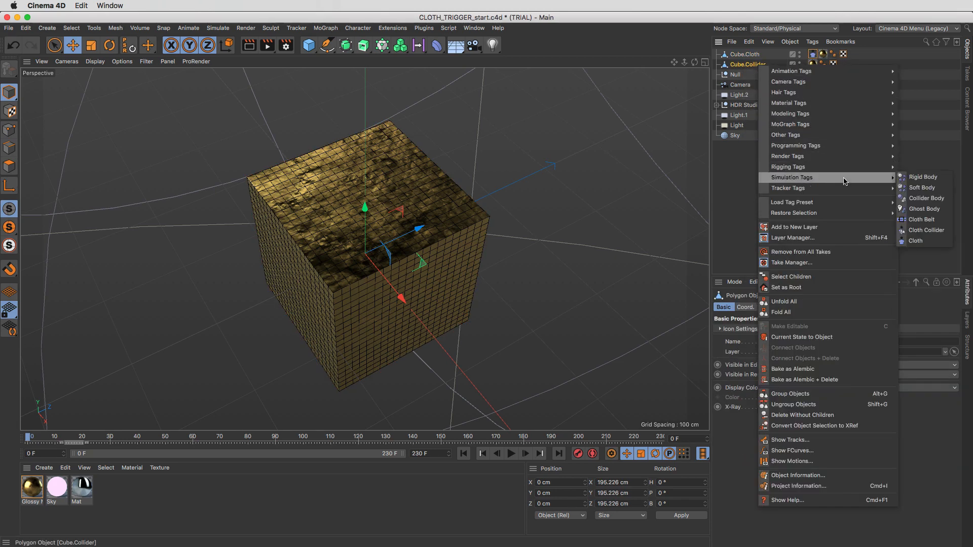
pyautogui.click(927, 231)
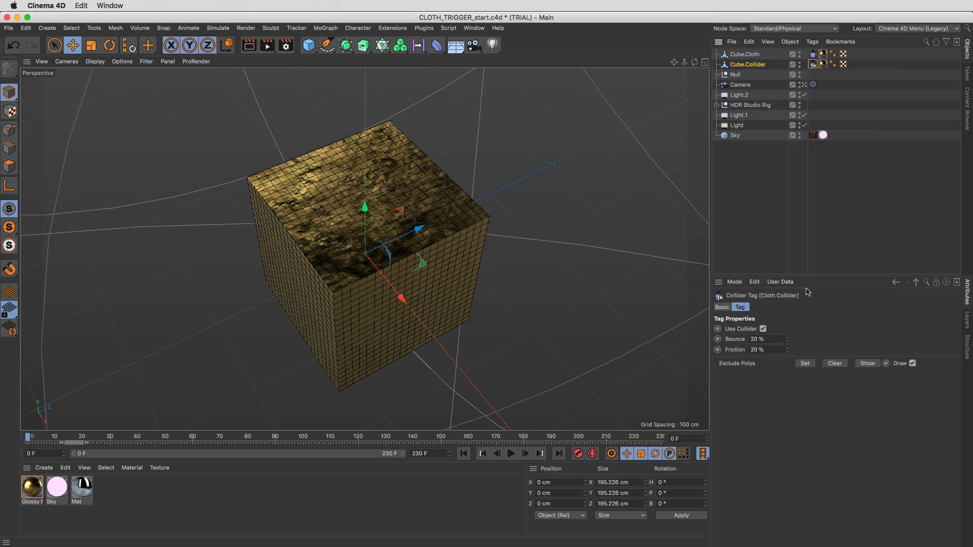
# Play the simulation and set Gravity to 0 in the forces of Cube.Cloth's Cloth tag.
pyautogui.click(813, 54)
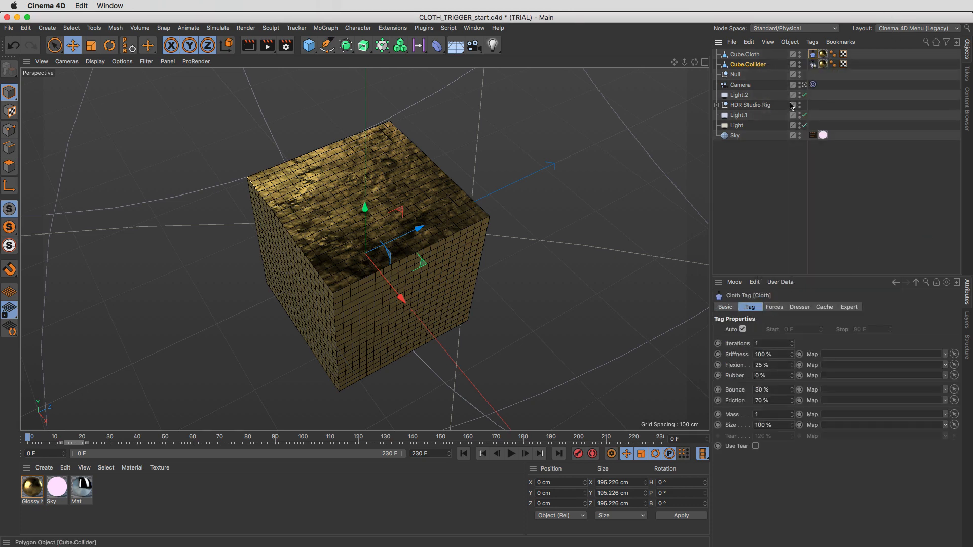
pyautogui.click(512, 454)
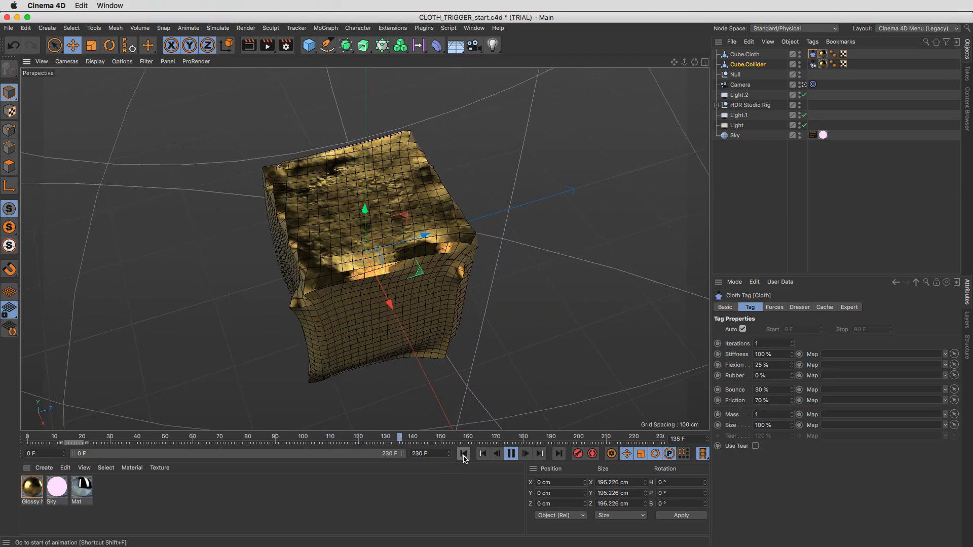
pyautogui.click(775, 307)
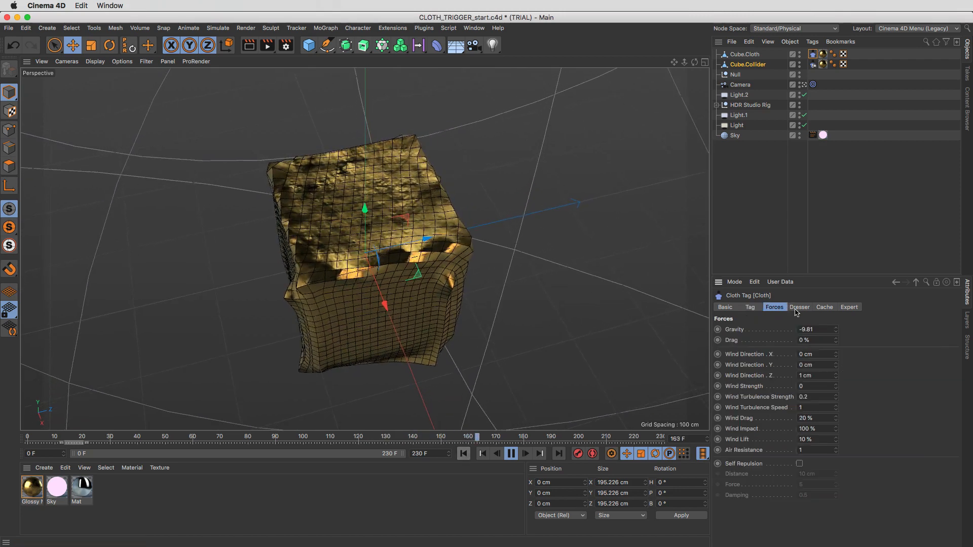
pyautogui.doubleClick(806, 329)
pyautogui.write('0')
pyautogui.press('Return')
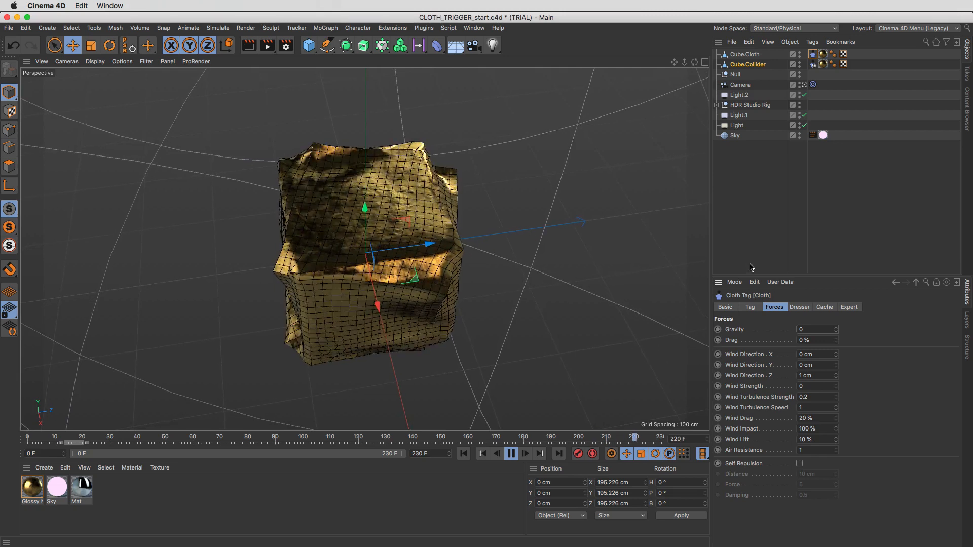
# Set the Cloth tag's Size to 145 % while the simulation plays.
pyautogui.click(749, 308)
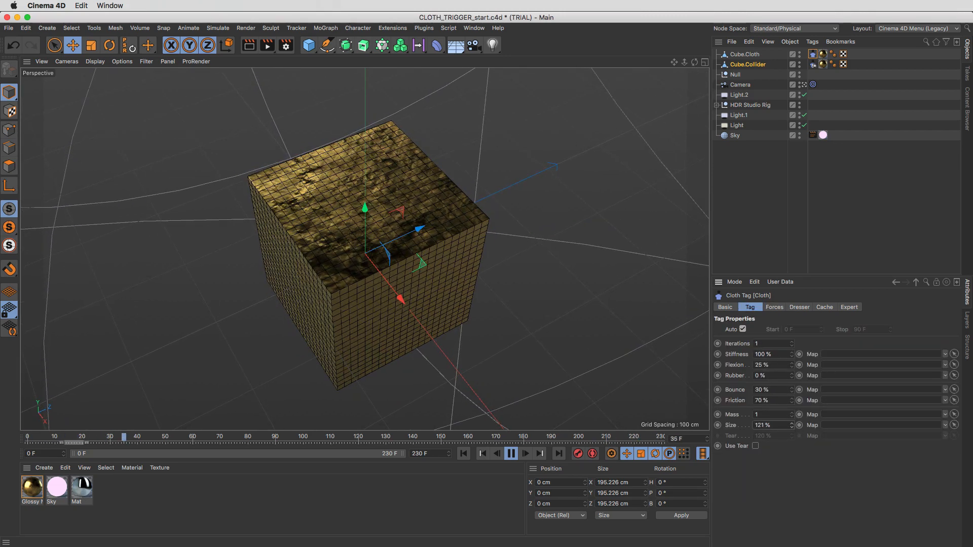
pyautogui.moveTo(791, 426); pyautogui.dragTo(792, 424)
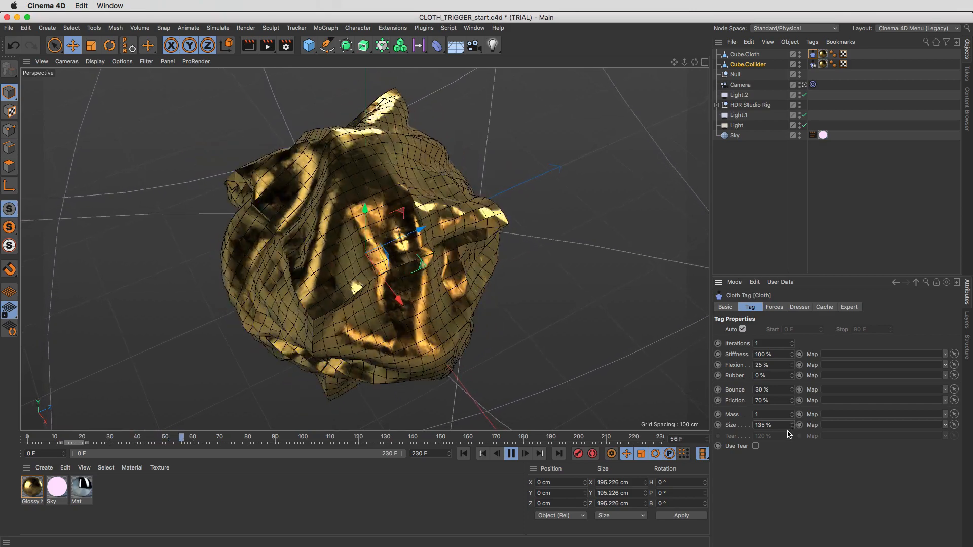
pyautogui.click(775, 427)
pyautogui.doubleClick(774, 428)
pyautogui.write('145')
pyautogui.press('Return')
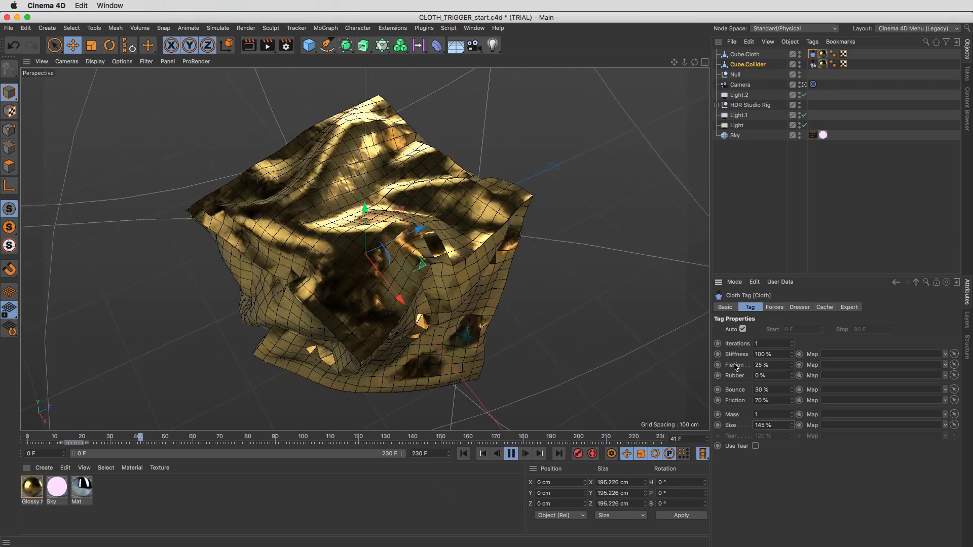
# Adjust the Cloth tag to 97 % Stiffness, 7 % Flexion and 18 % Rubber.
pyautogui.click(793, 357)
pyautogui.click(792, 357)
pyautogui.click(792, 357)
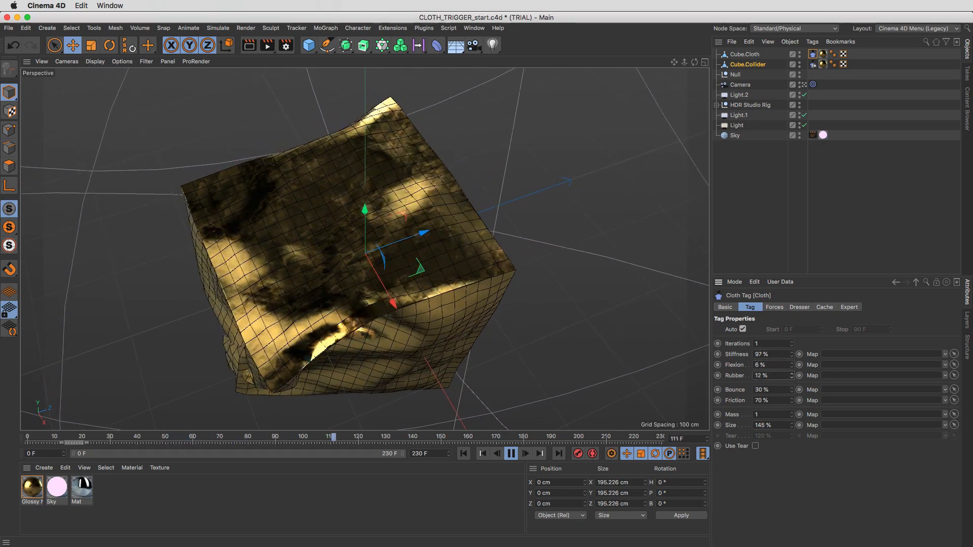
pyautogui.moveTo(791, 376); pyautogui.dragTo(791, 366)
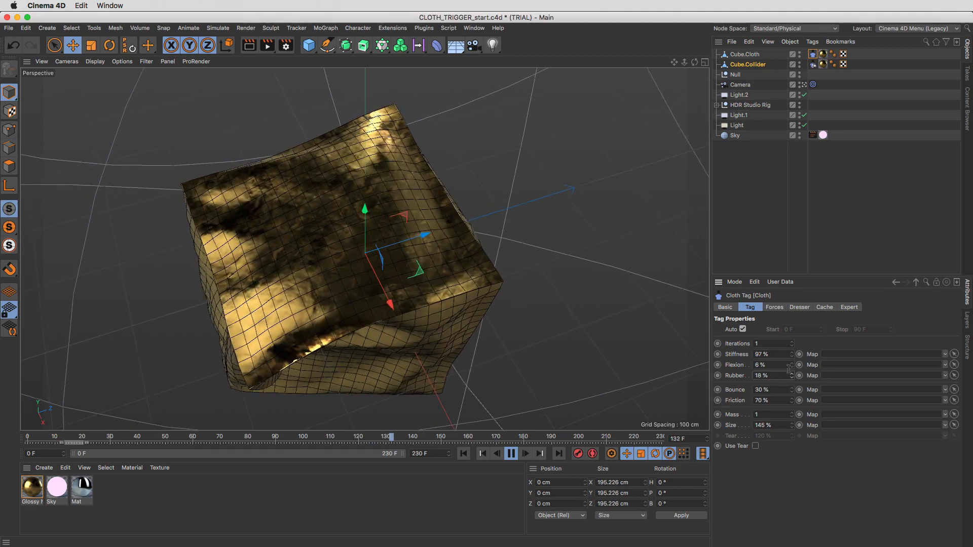
pyautogui.click(792, 364)
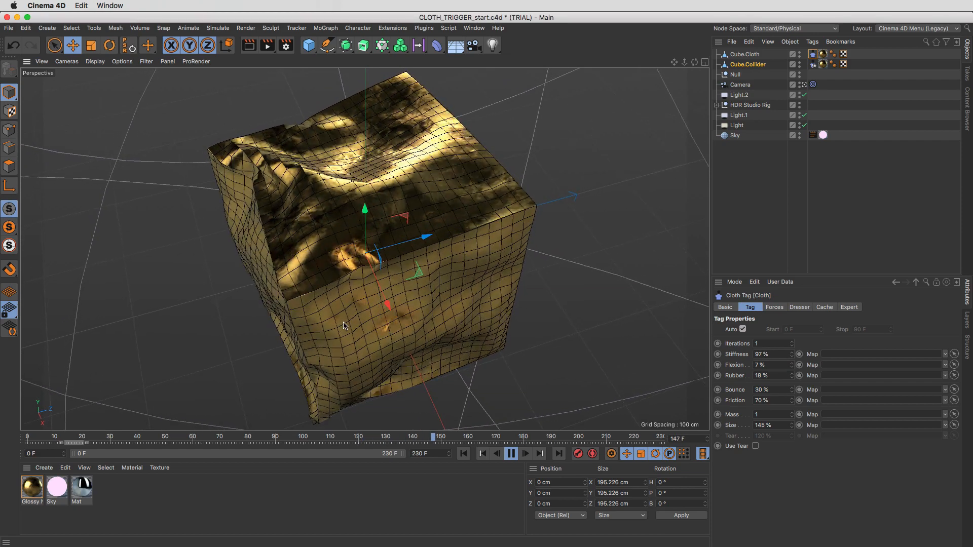
# Add a Subdivision Surface with Cube.Cloth as its child, keeping Cube.Collider outside it at the top of the hierarchy.
pyautogui.click(345, 45)
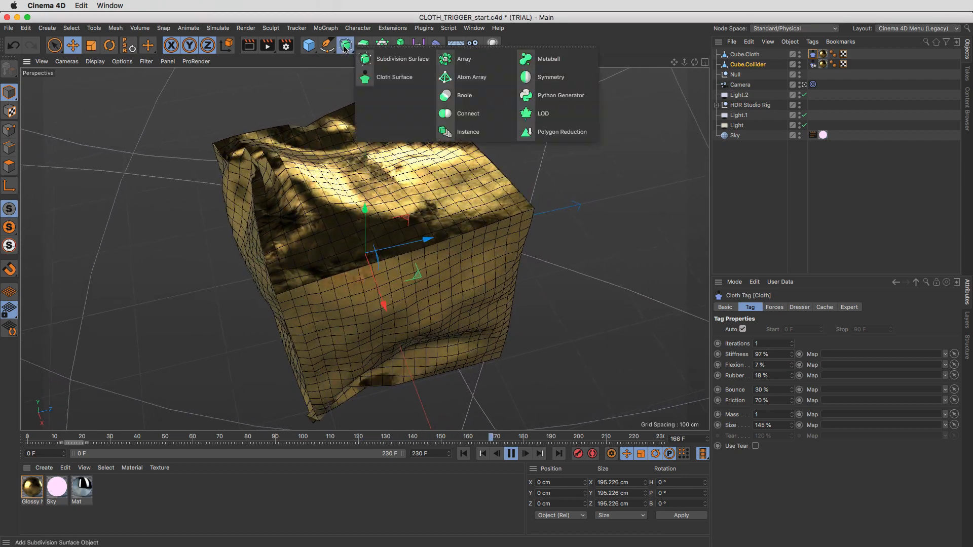
pyautogui.keyDown('alt'); pyautogui.click(381, 60); pyautogui.keyUp('alt')
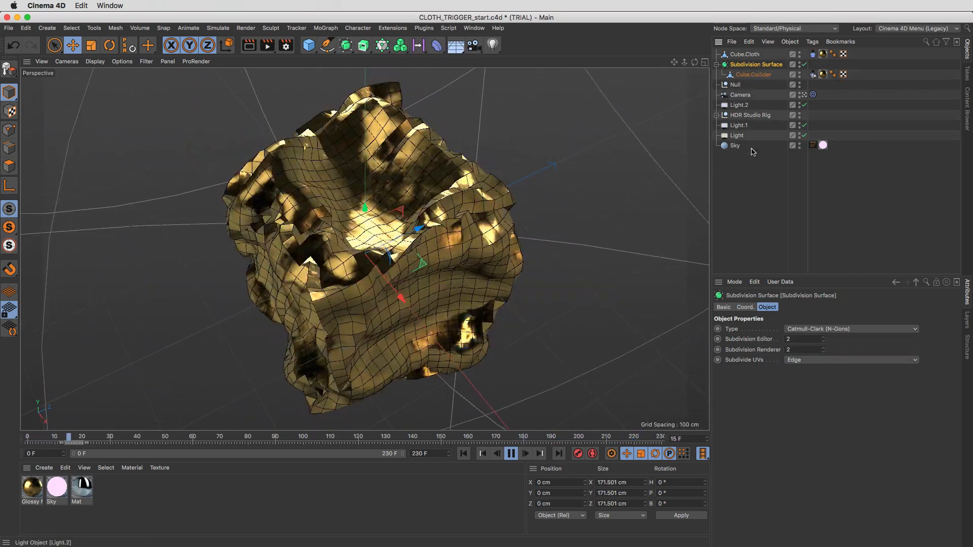
pyautogui.click(750, 203)
pyautogui.click(752, 75)
pyautogui.click(753, 65)
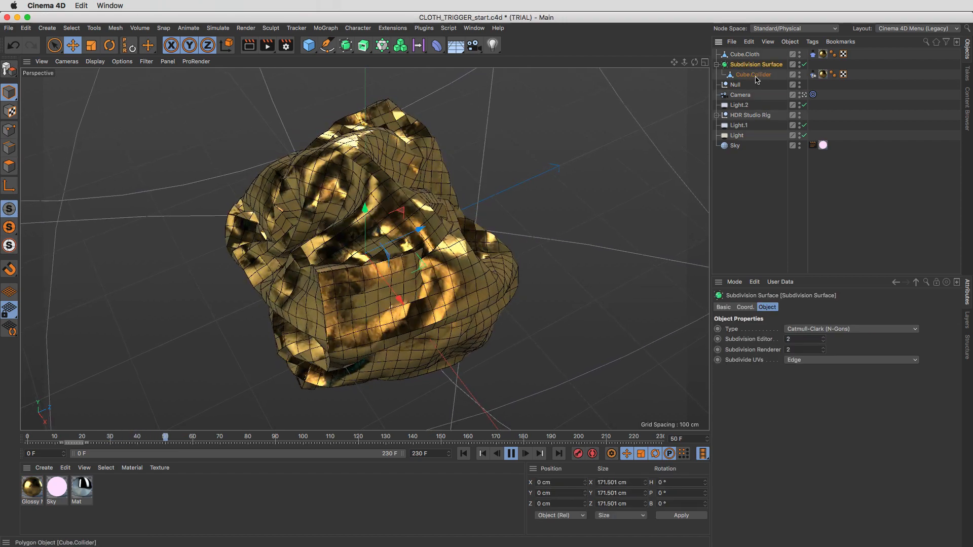
pyautogui.moveTo(753, 76); pyautogui.dragTo(745, 52)
pyautogui.moveTo(749, 66); pyautogui.dragTo(757, 75)
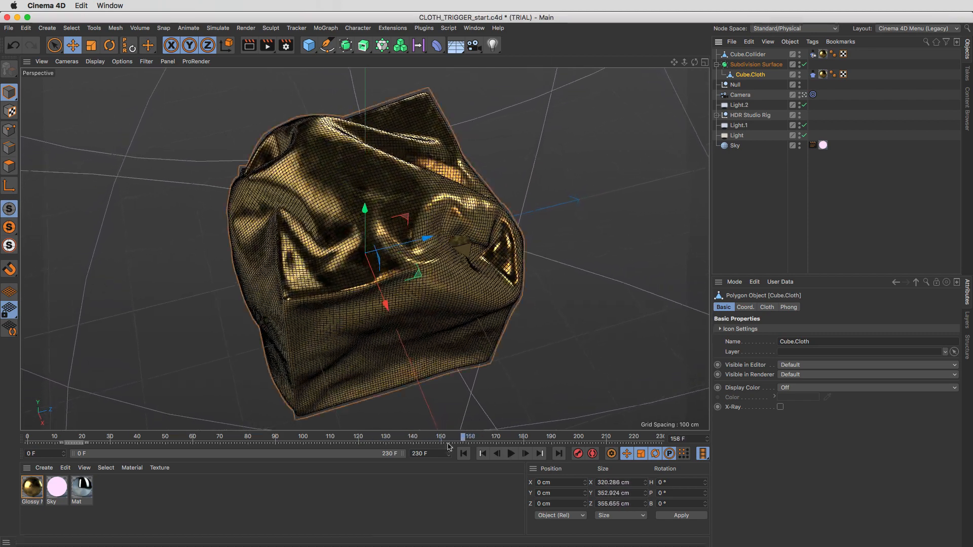
# Replay the simulation with the subdivided cloth and switch the viewport display to Gouraud Shading without lines.
pyautogui.click(470, 452)
pyautogui.click(511, 452)
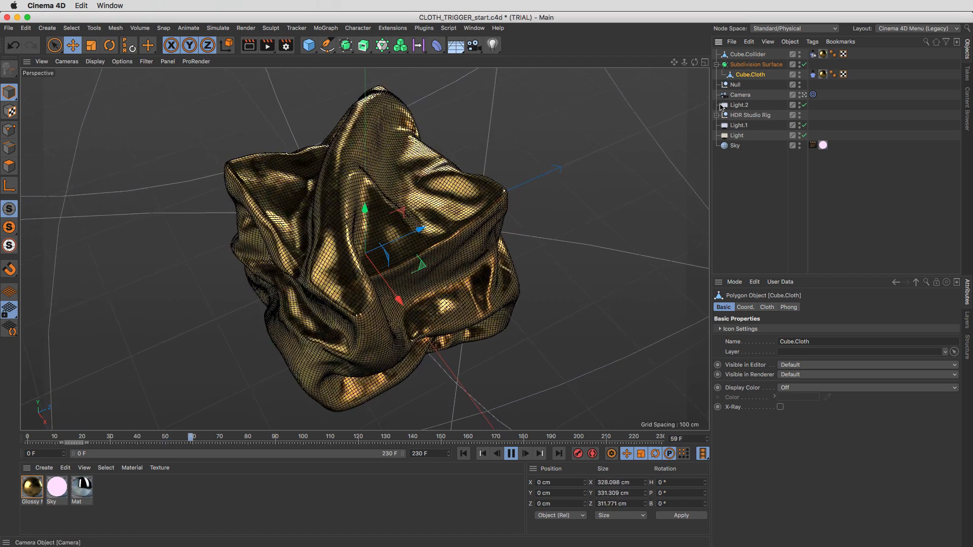
pyautogui.click(95, 62)
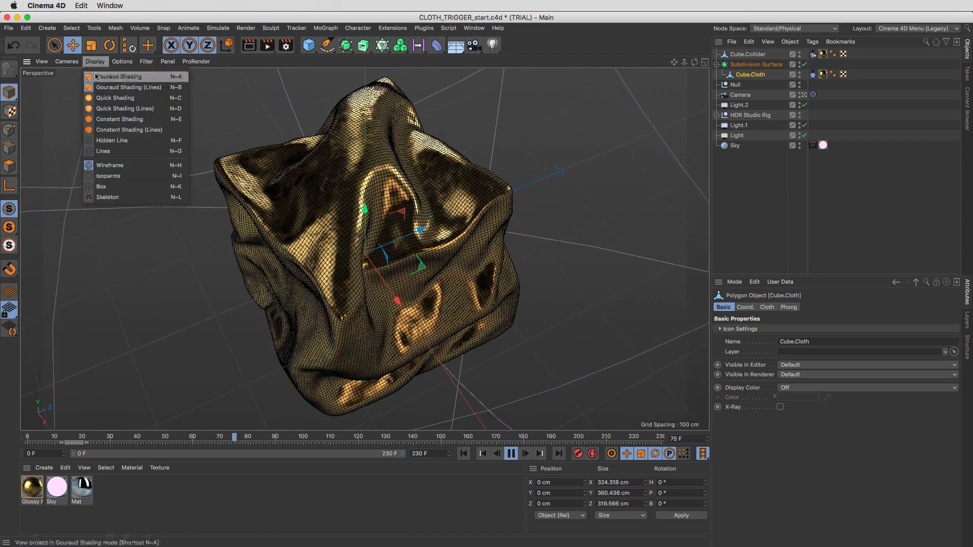
pyautogui.click(109, 76)
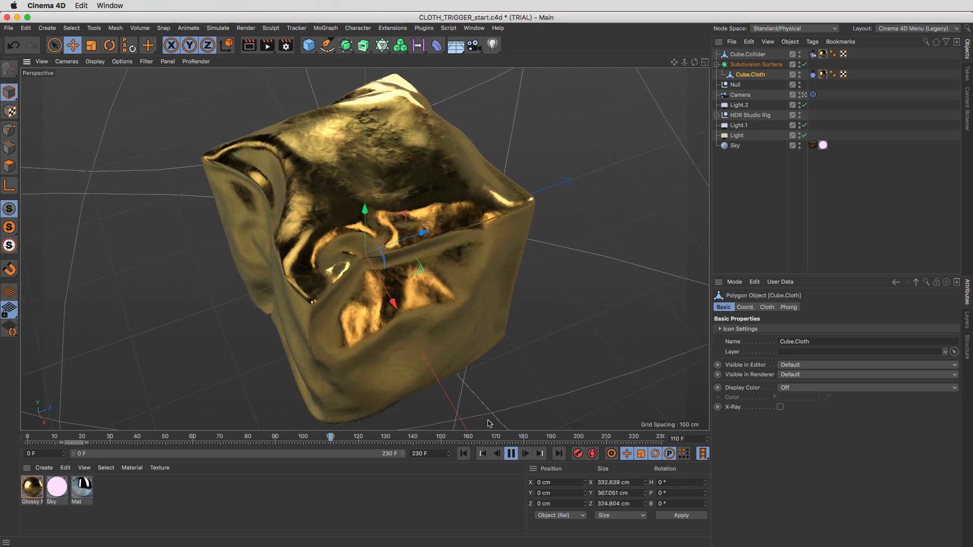
# Play the smoothed cloth simulation from the first frame to check its motion, and return to frame 0.
pyautogui.click(464, 454)
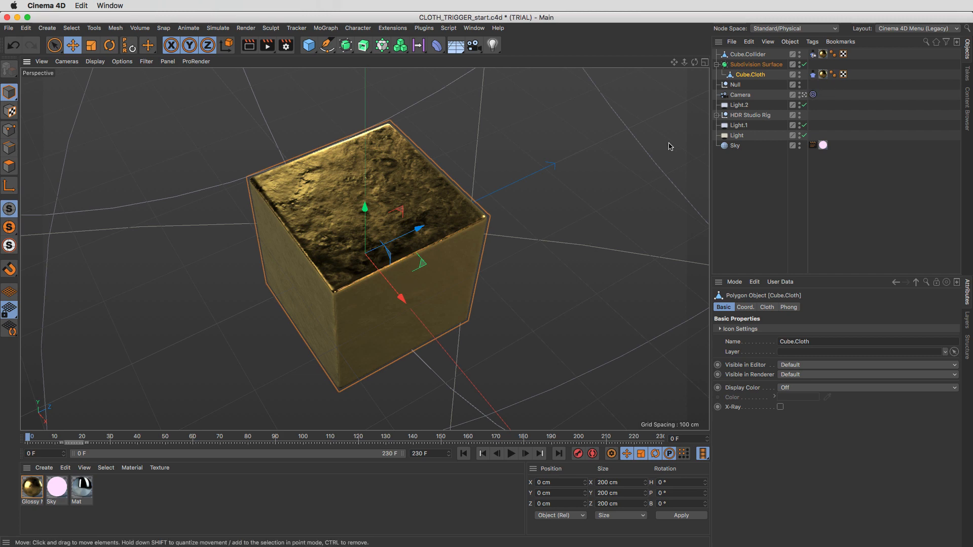
pyautogui.click(512, 455)
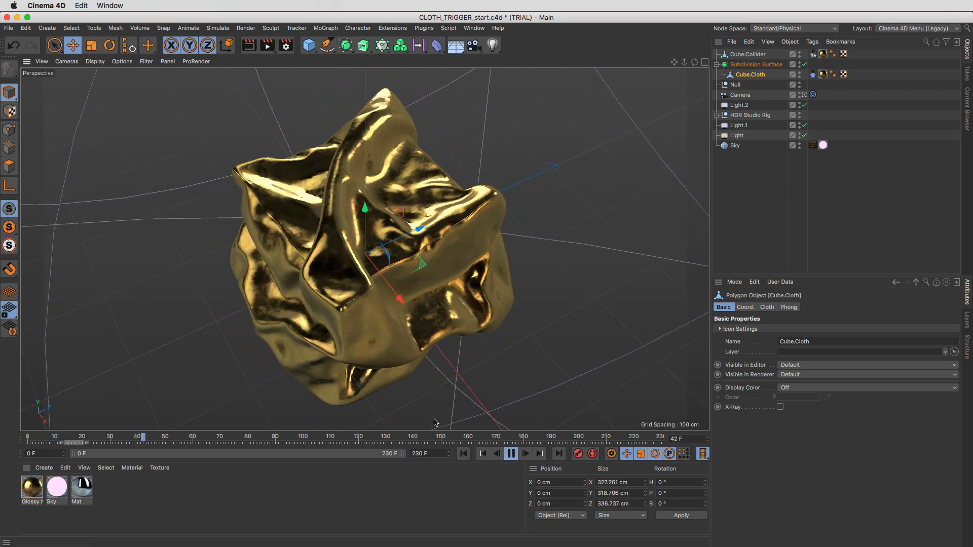
pyautogui.click(462, 456)
pyautogui.click(463, 455)
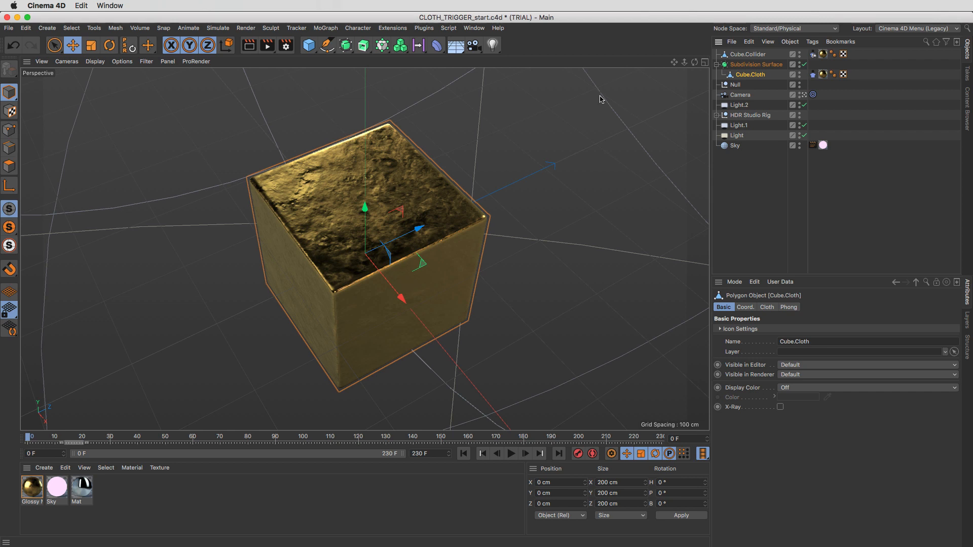
# Add a Cloth Belt simulation tag to Cube.Cloth.
pyautogui.rightClick(753, 75)
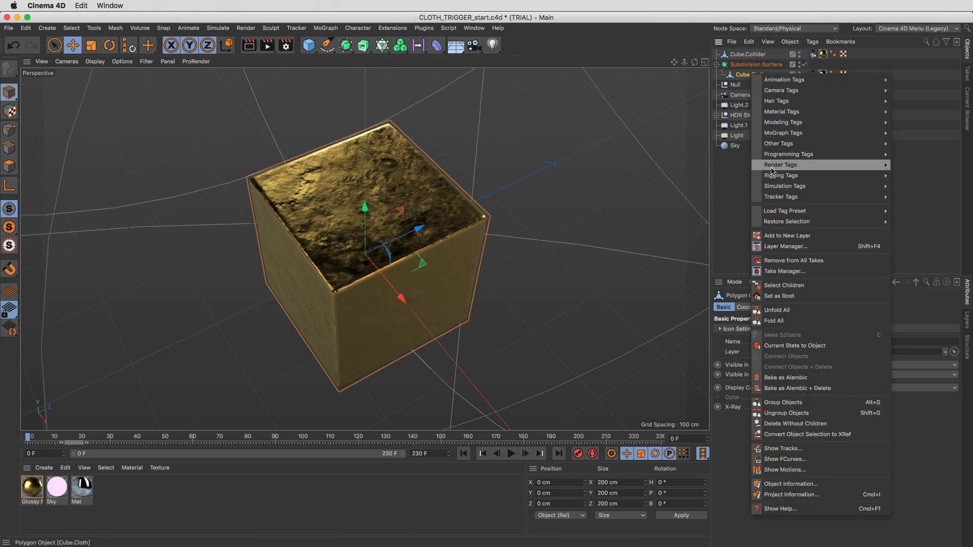
pyautogui.moveTo(811, 186)
pyautogui.click(909, 235)
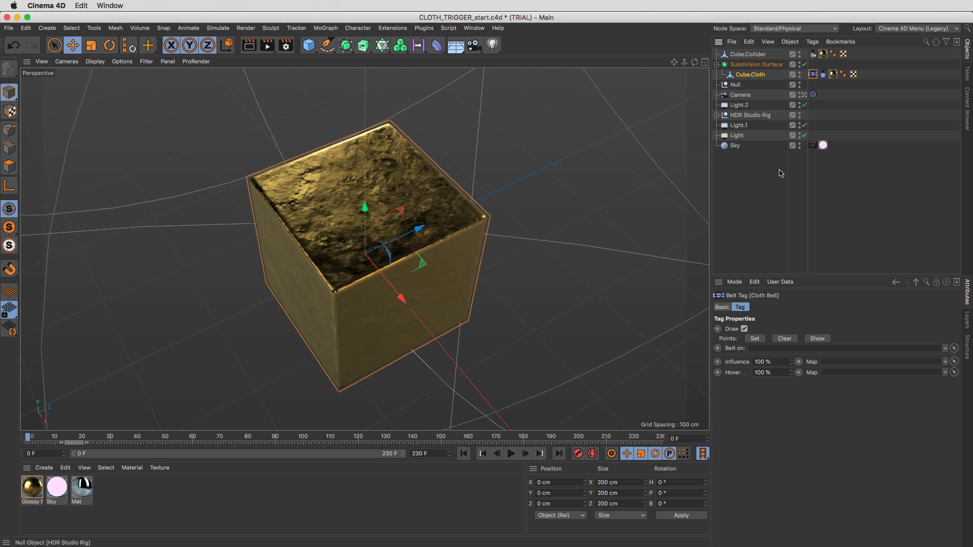
pyautogui.click(315, 51)
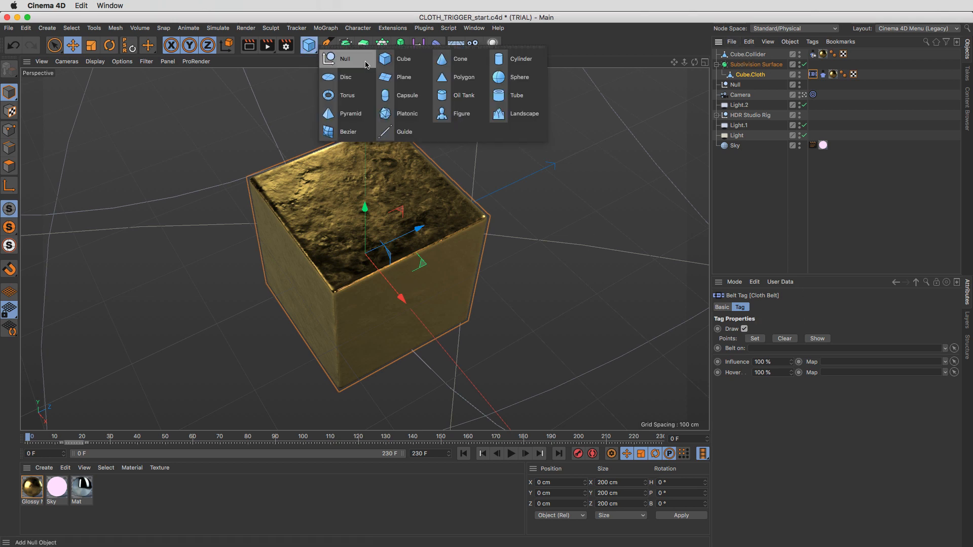
pyautogui.click(349, 79)
pyautogui.press('c')
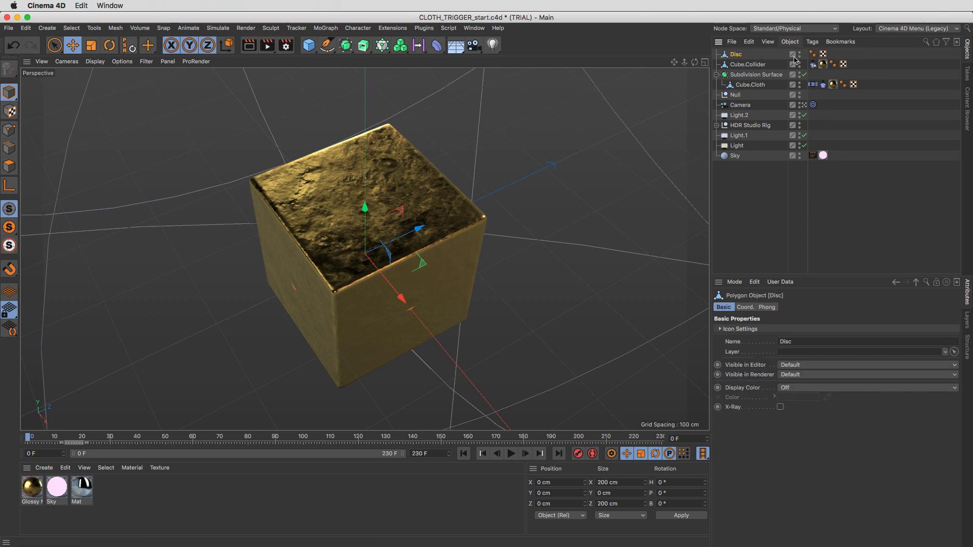
pyautogui.press('Delete')
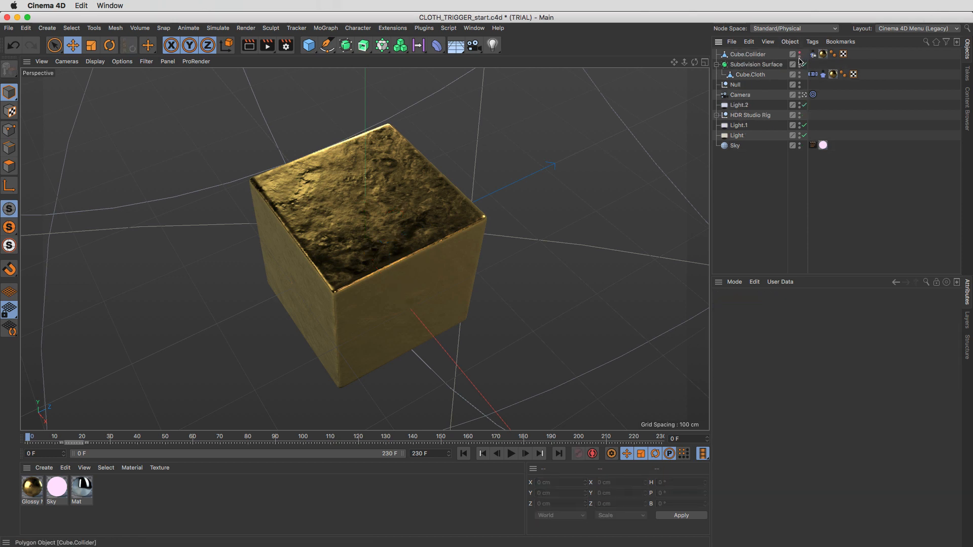
# Set the Cloth Belt's Belt on object to Cube.Collider and assign all points of Cube.Cloth as its belt points.
pyautogui.click(813, 74)
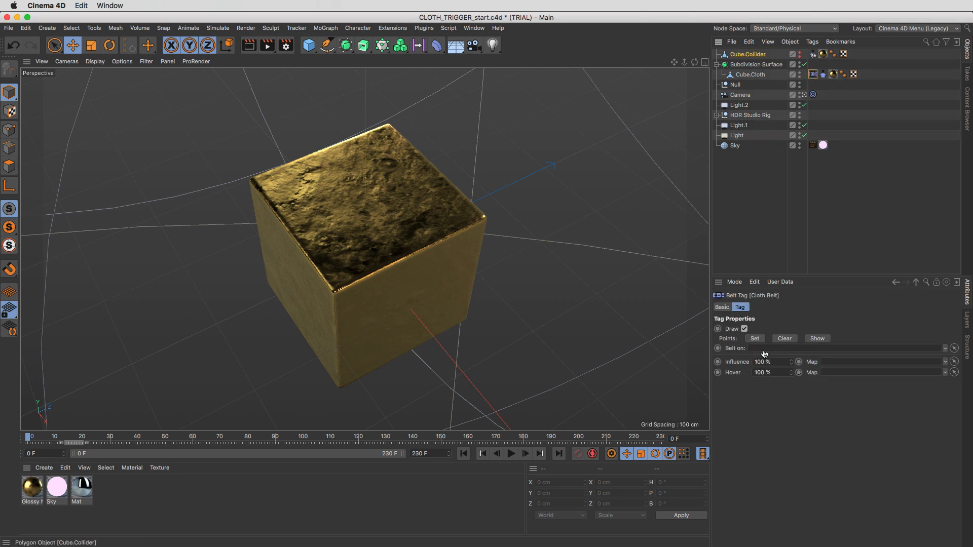
pyautogui.moveTo(765, 353); pyautogui.dragTo(762, 359)
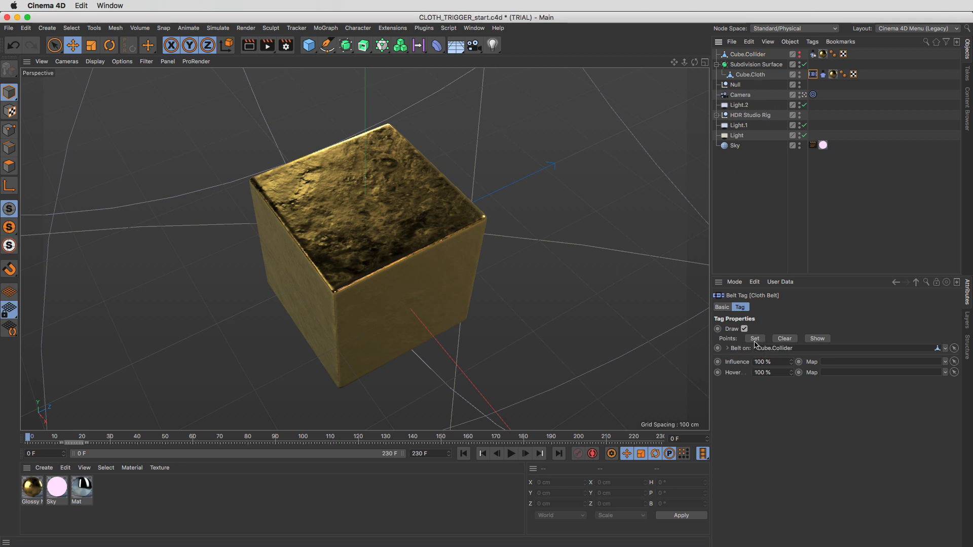
pyautogui.click(749, 75)
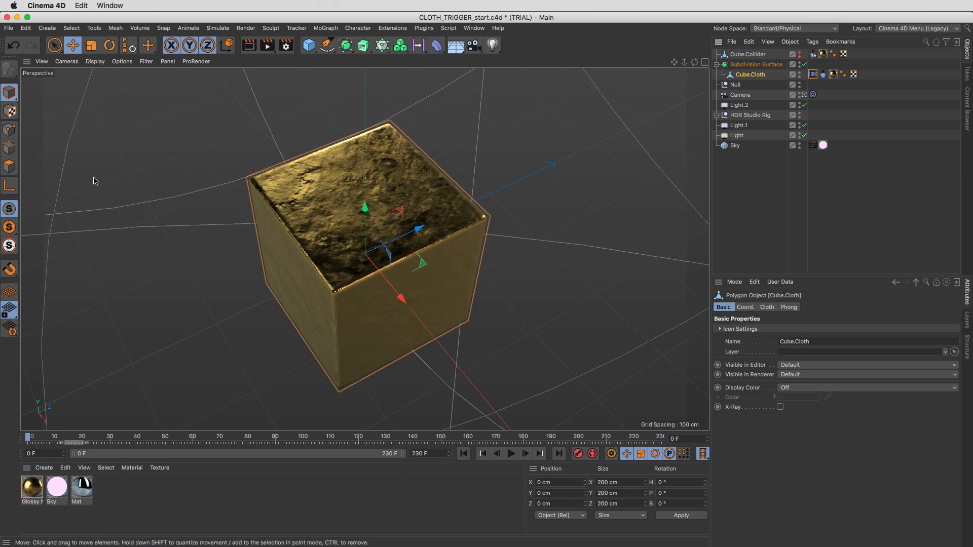
pyautogui.click(9, 130)
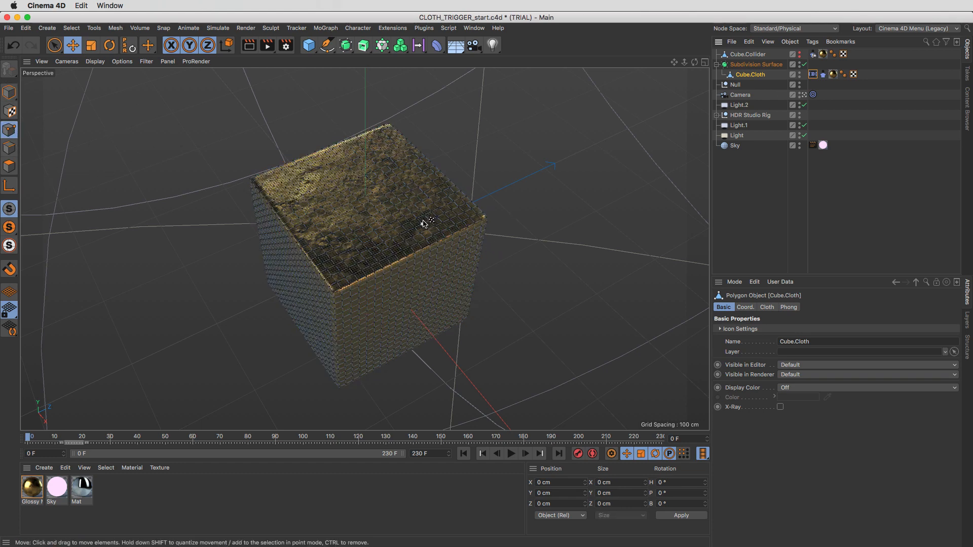
pyautogui.press('super+a')
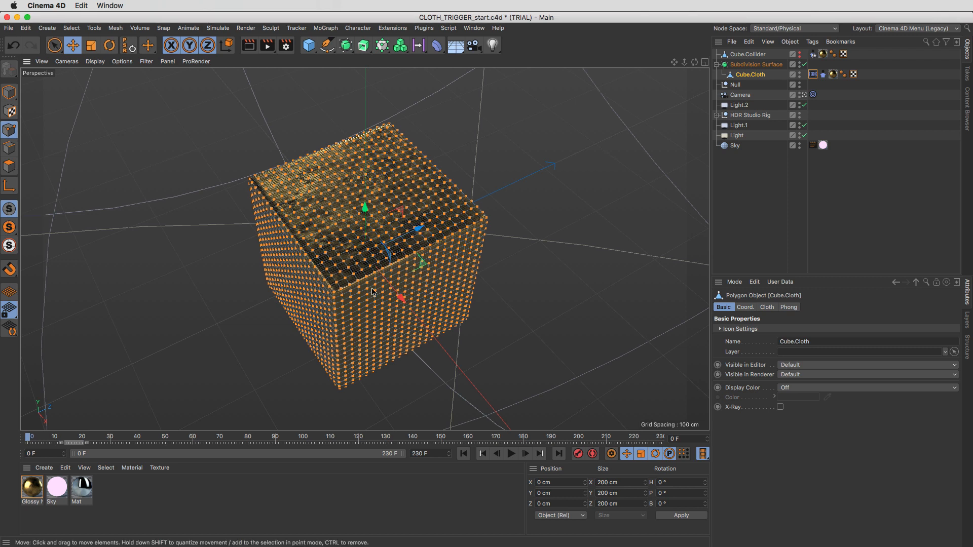
pyautogui.click(814, 75)
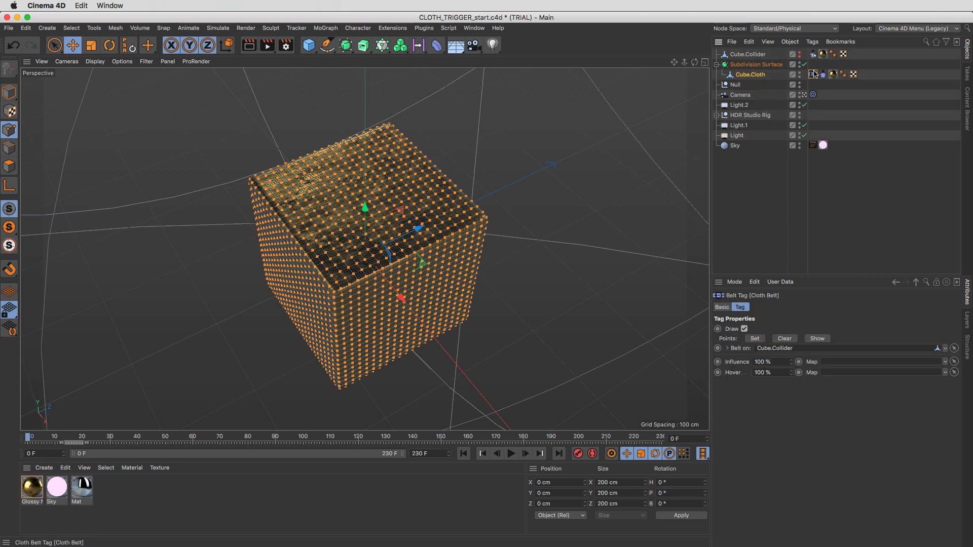
pyautogui.click(756, 339)
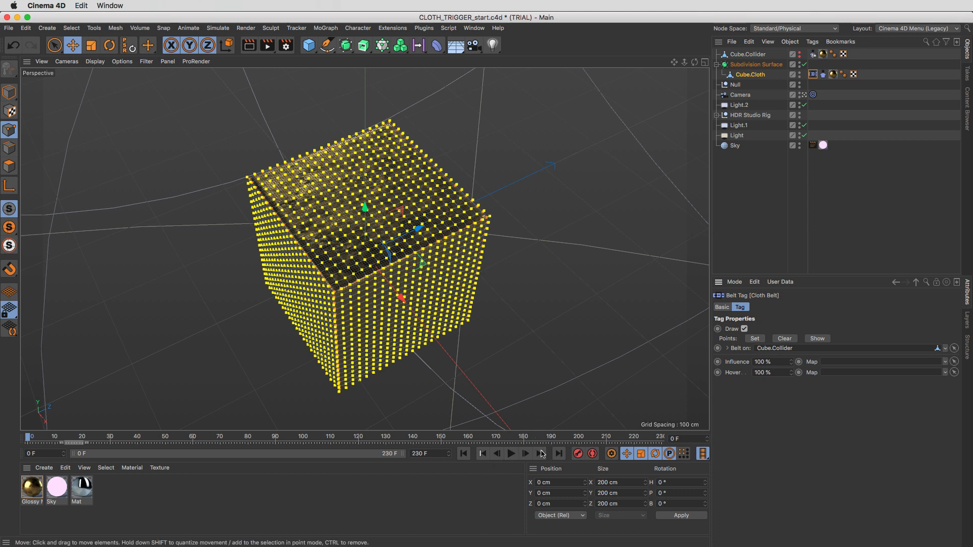
# Play the simulation to check how the belted cloth behaves, and stop playback.
pyautogui.click(511, 454)
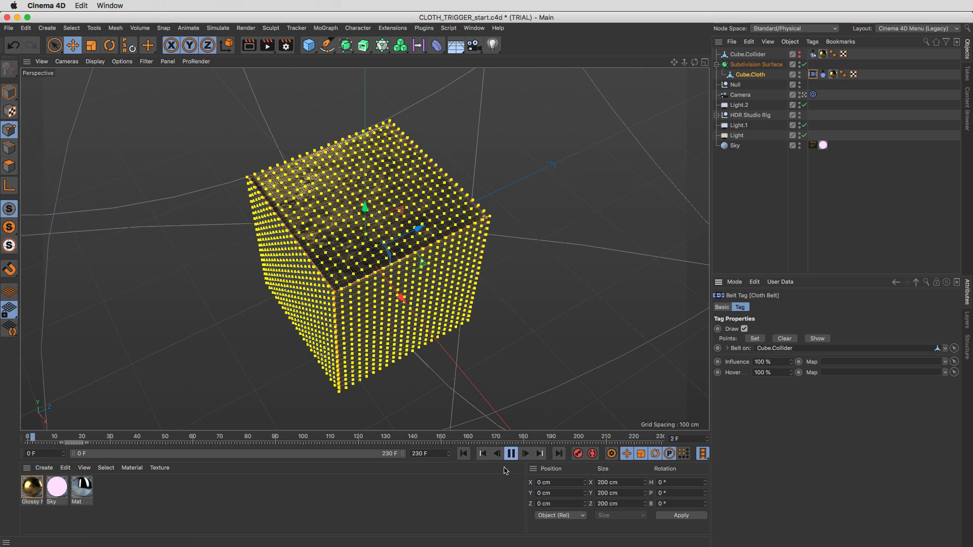
pyautogui.click(188, 149)
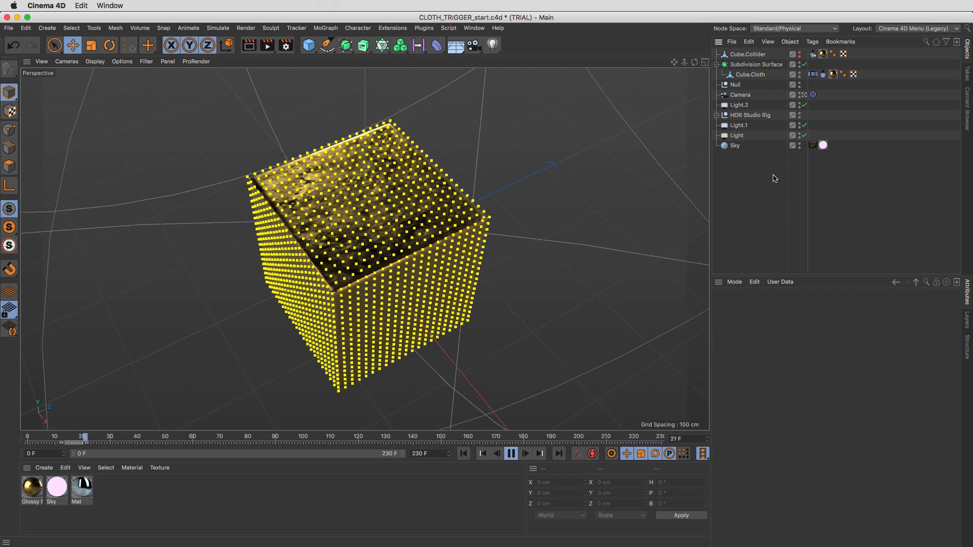
pyautogui.press('F8')
# Turn off Draw for the Cloth Belt and replay the simulation from the first frame.
pyautogui.click(813, 75)
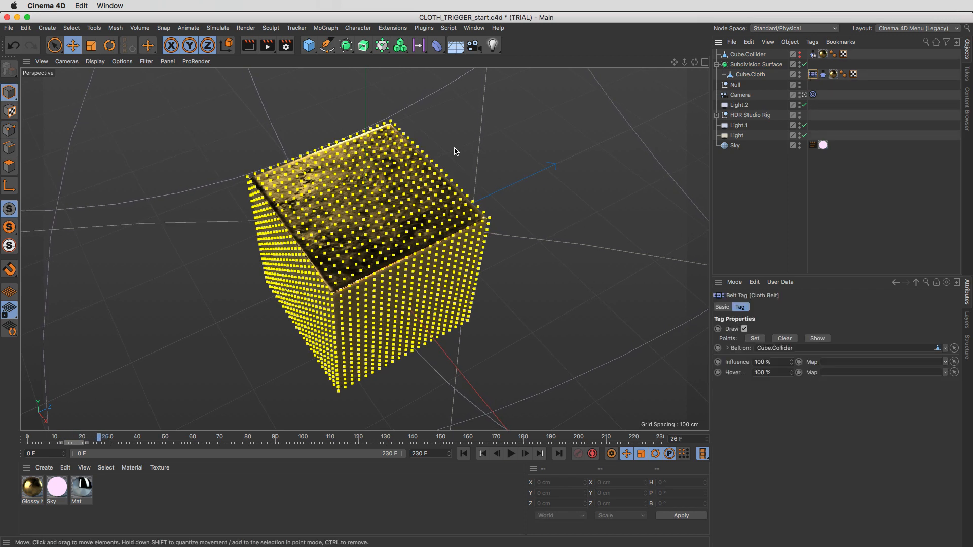
pyautogui.click(756, 65)
pyautogui.click(813, 74)
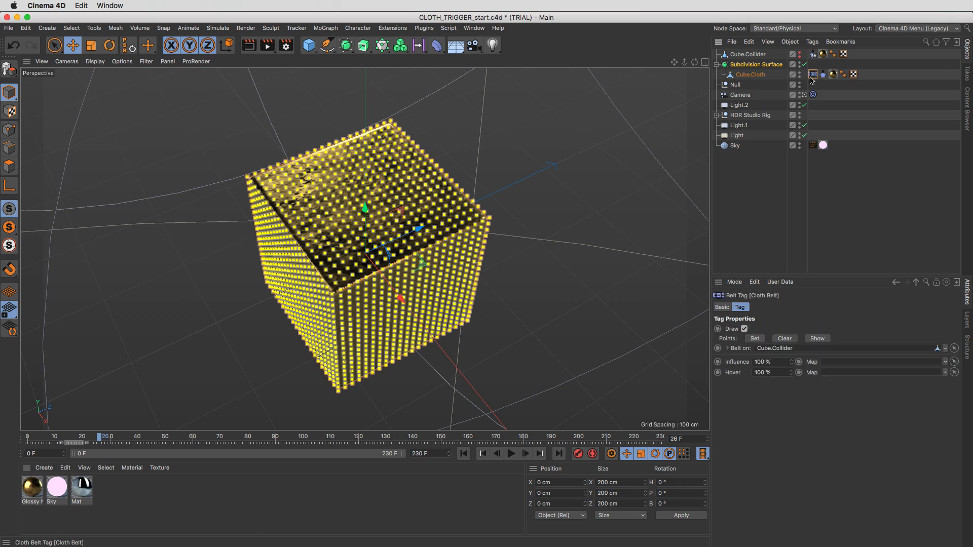
pyautogui.click(744, 329)
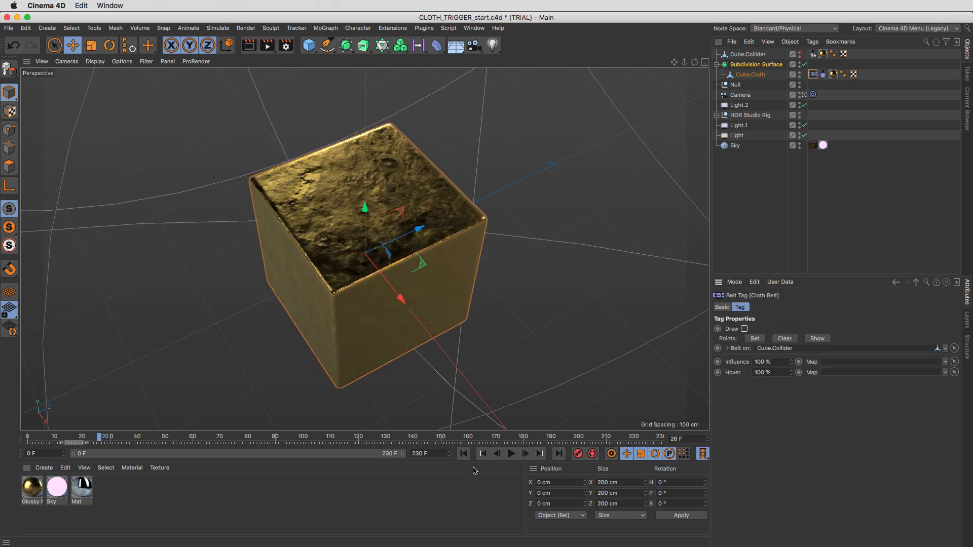
pyautogui.click(929, 221)
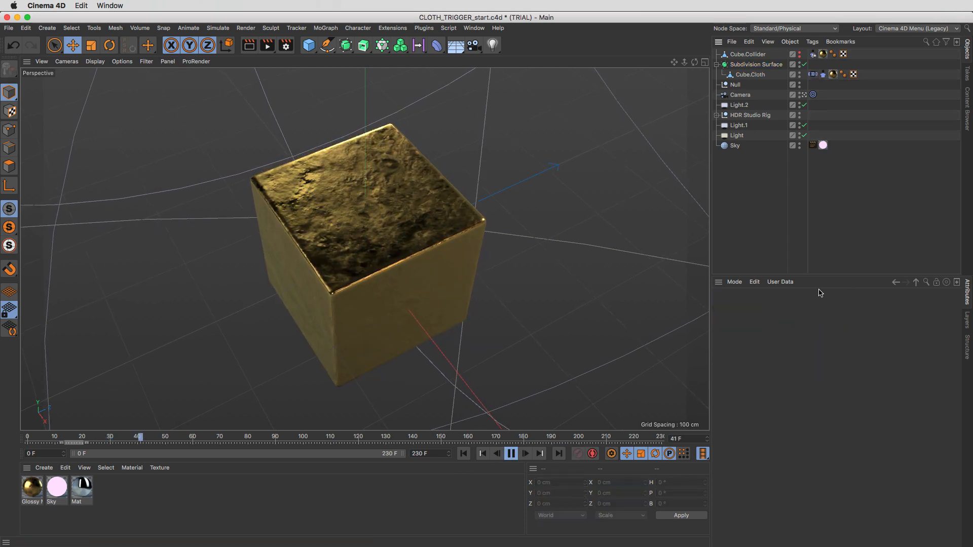
pyautogui.click(463, 455)
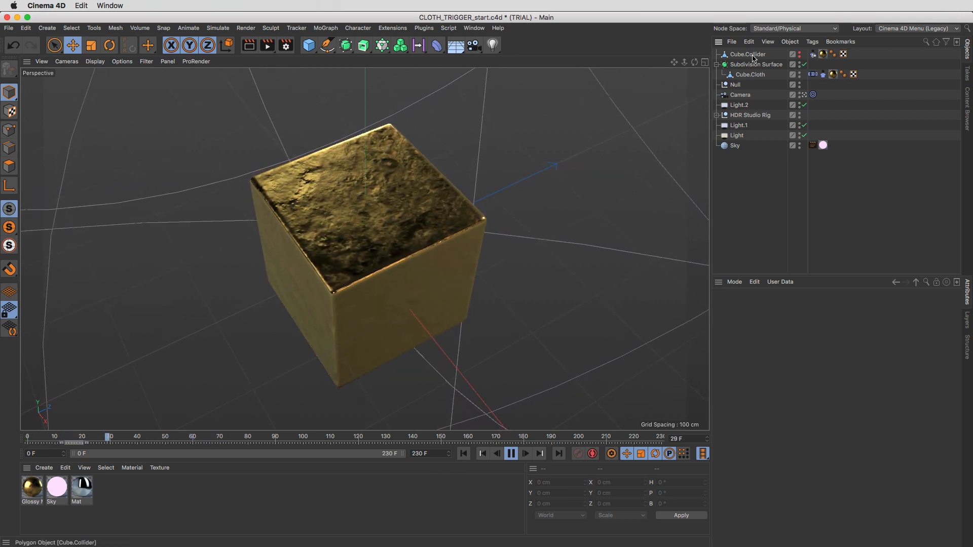
# Test a Cloth Belt Influence of 0% during playback, and restore it to 100% with the timeline back at frame 0.
pyautogui.click(813, 74)
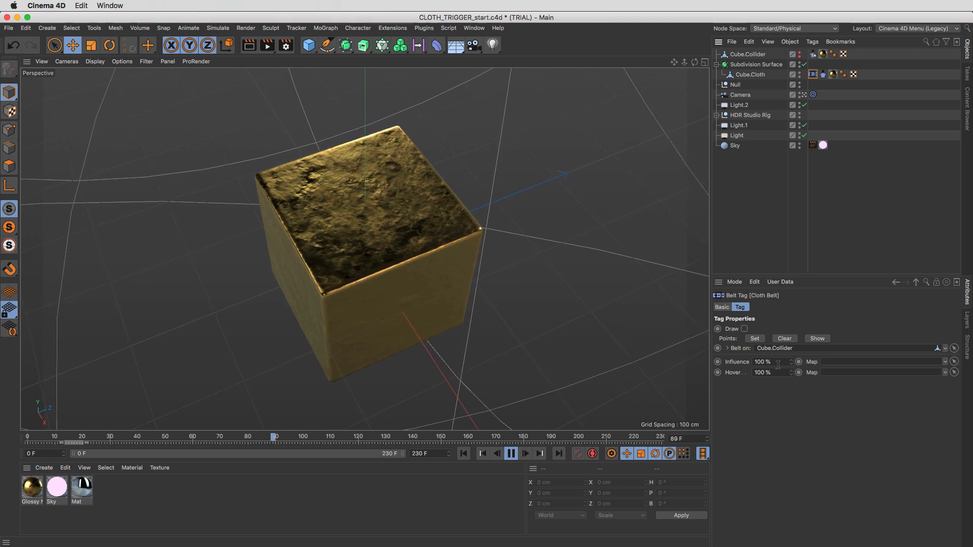
pyautogui.moveTo(790, 364); pyautogui.dragTo(626, 379)
pyautogui.write('0')
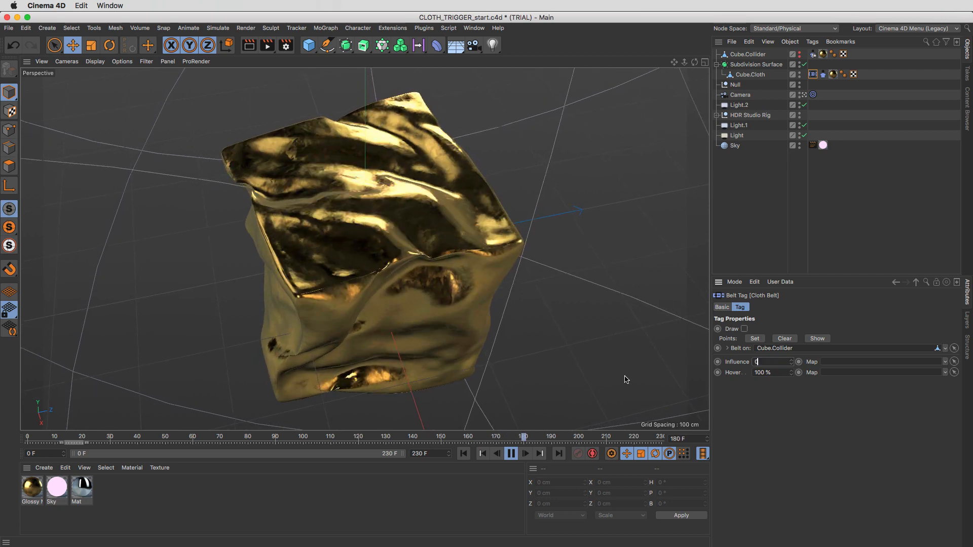
pyautogui.press('Return')
pyautogui.write('100')
pyautogui.press('Return')
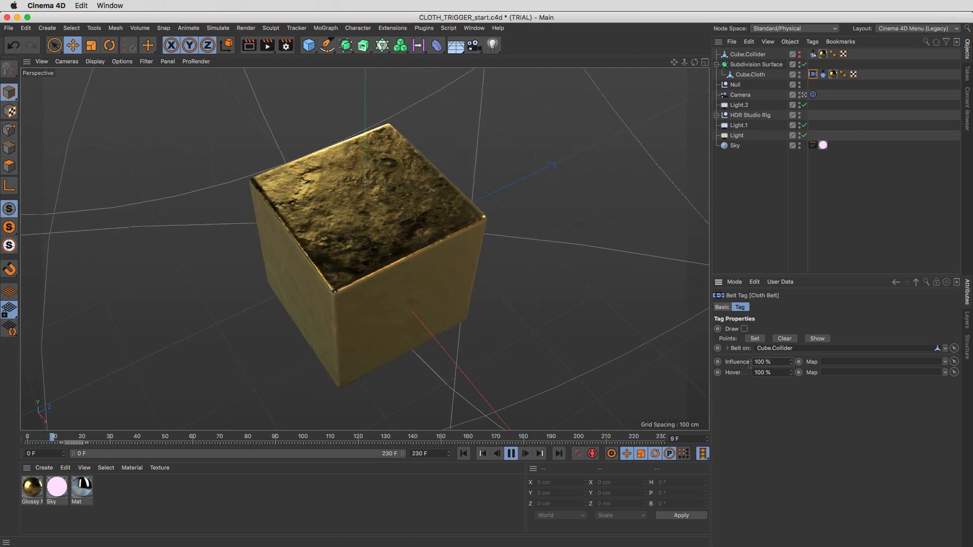
pyautogui.click(466, 455)
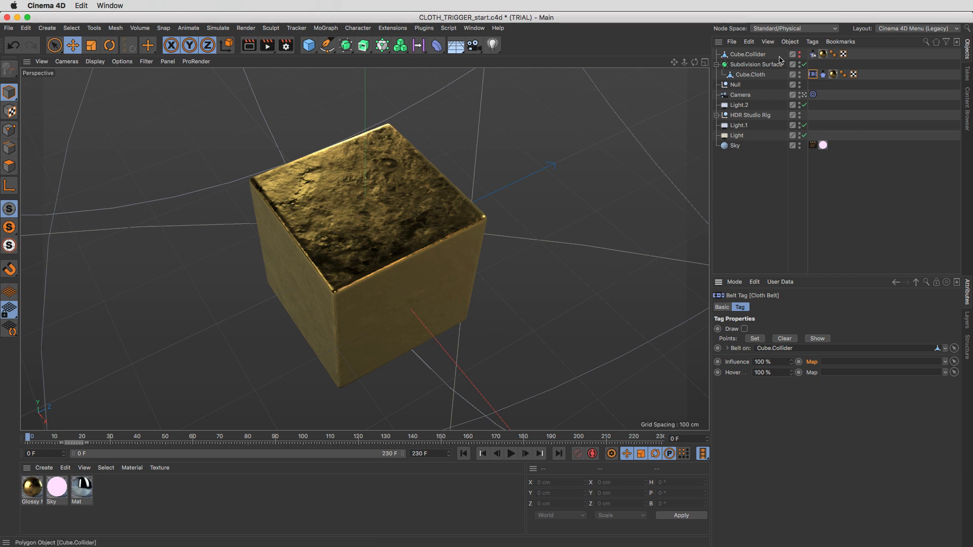
# Create a vertex map on Cube.Cloth by painting a small spot on its surface with the Paint Tool.
pyautogui.click(758, 75)
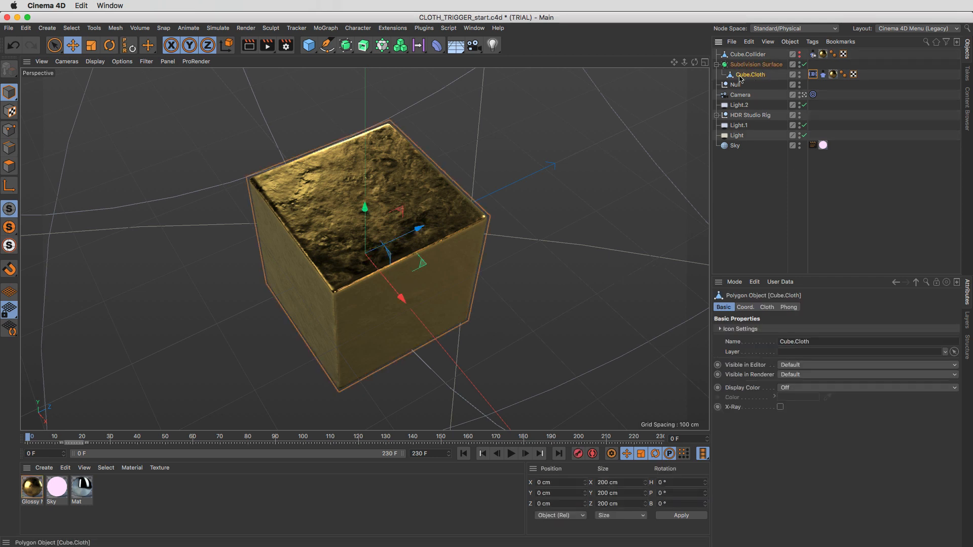
pyautogui.click(327, 28)
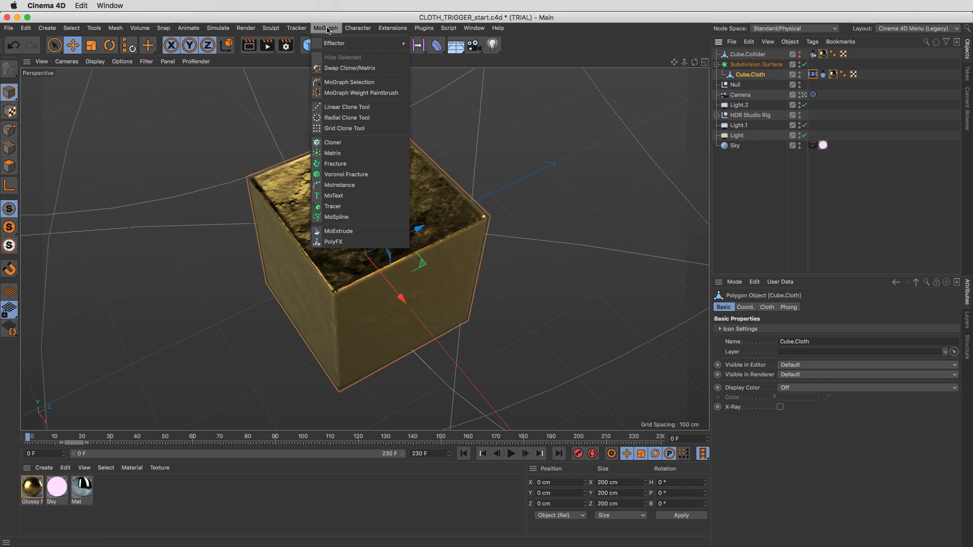
pyautogui.moveTo(351, 29)
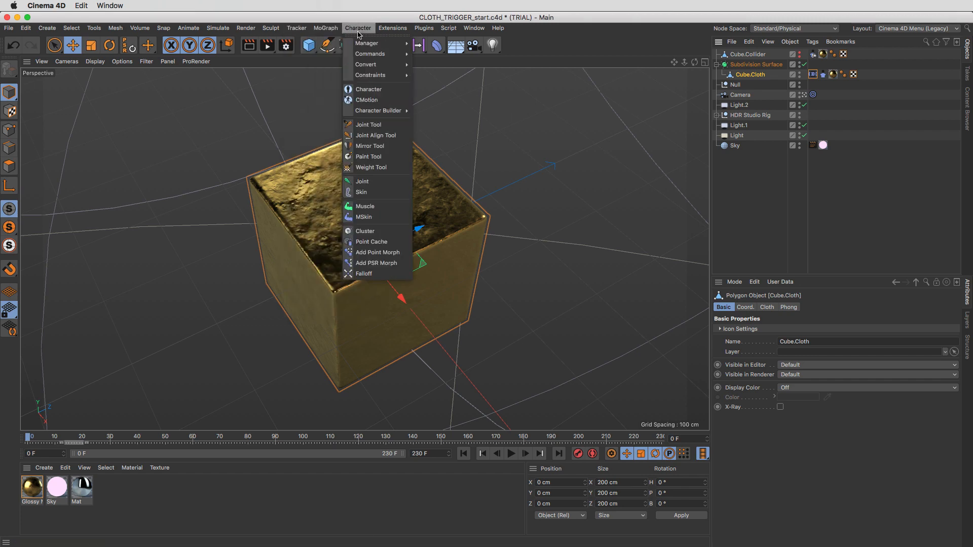
pyautogui.click(361, 157)
pyautogui.click(418, 245)
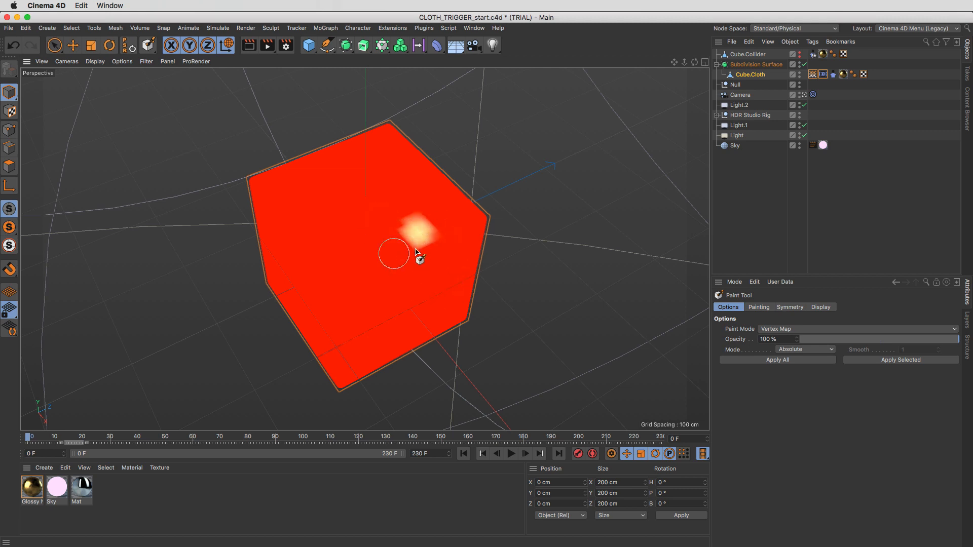
# Enable Use Fields on the vertex map and replace its Freeze layer with a Linear Field.
pyautogui.click(813, 74)
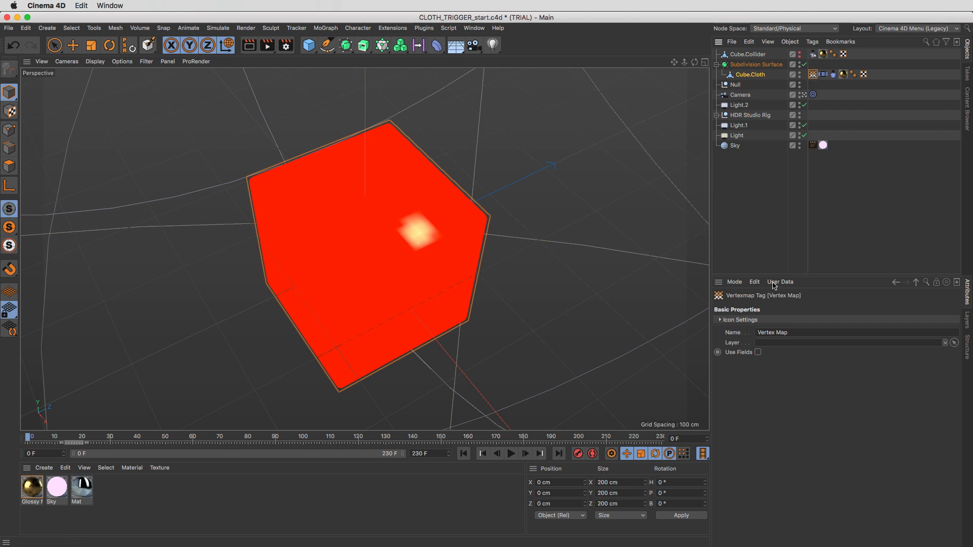
pyautogui.click(758, 353)
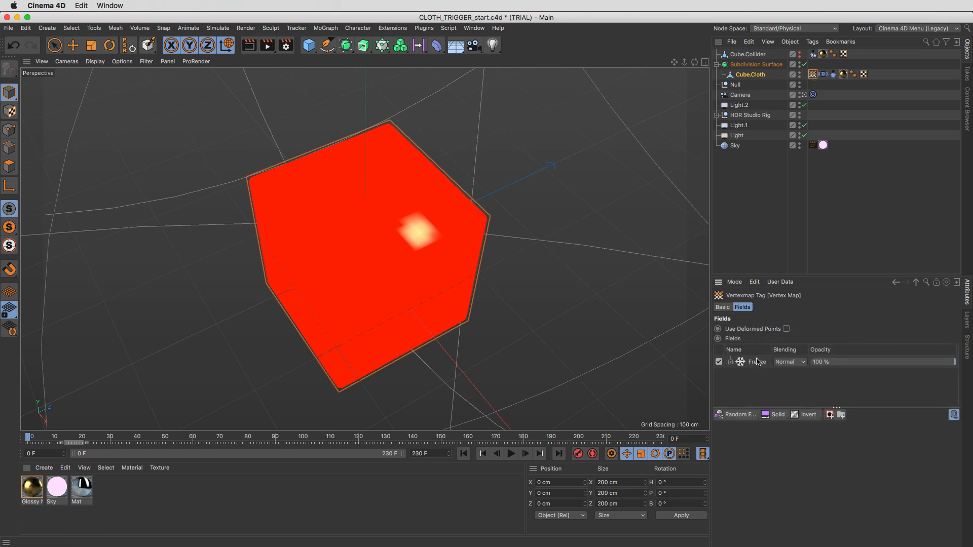
pyautogui.click(760, 364)
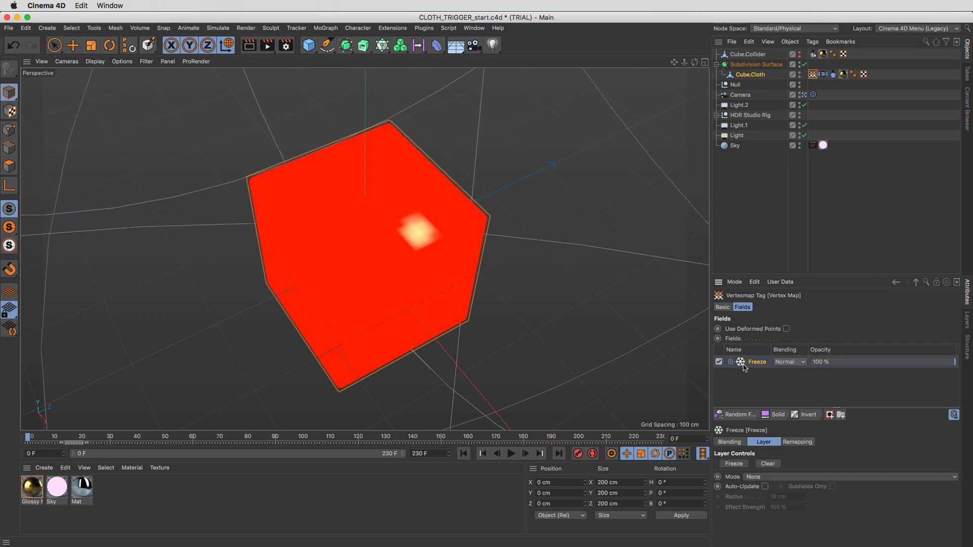
pyautogui.press('Delete')
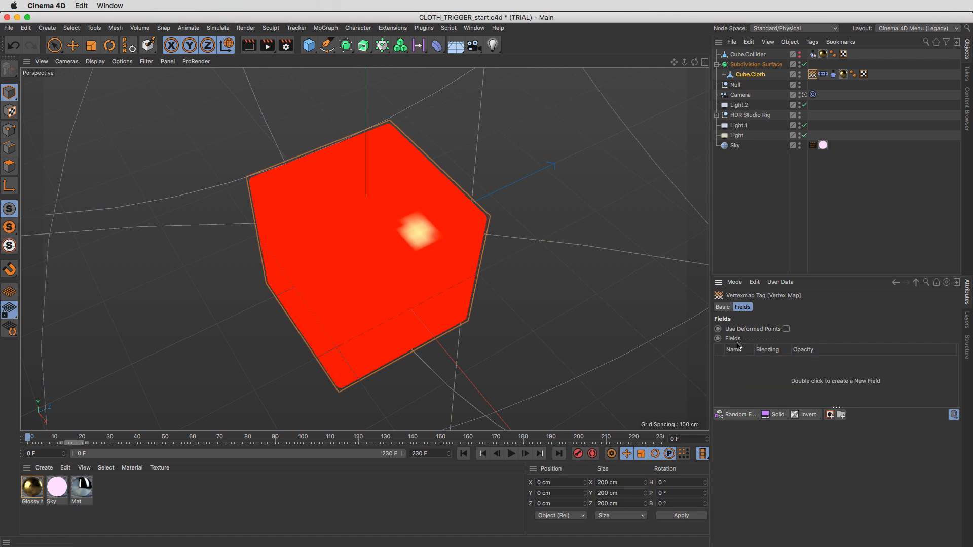
pyautogui.click(738, 416)
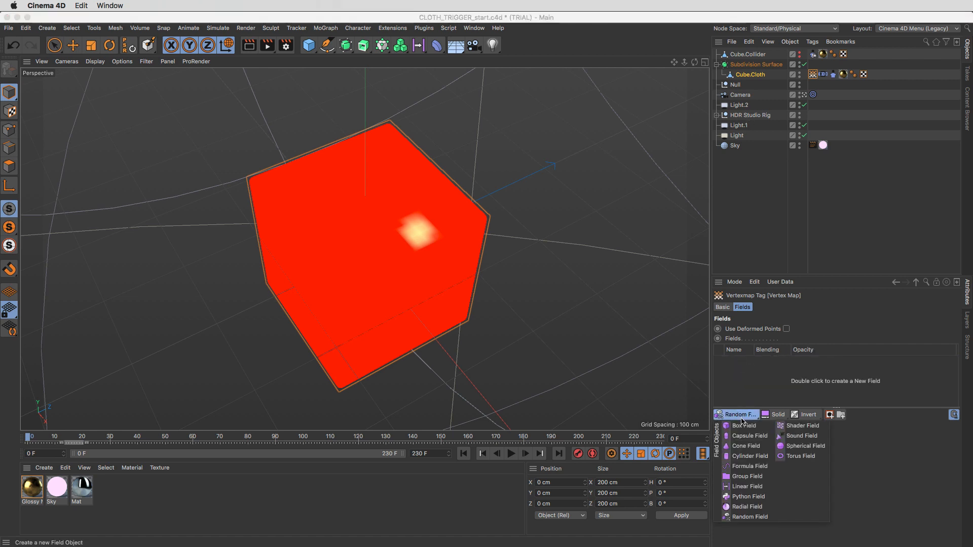
pyautogui.click(751, 487)
# Move and tilt the Linear Field outside the cube, to about X -287, Y -117, Z -189 cm with rotation about 28°, -17°, -20°.
pyautogui.click(759, 84)
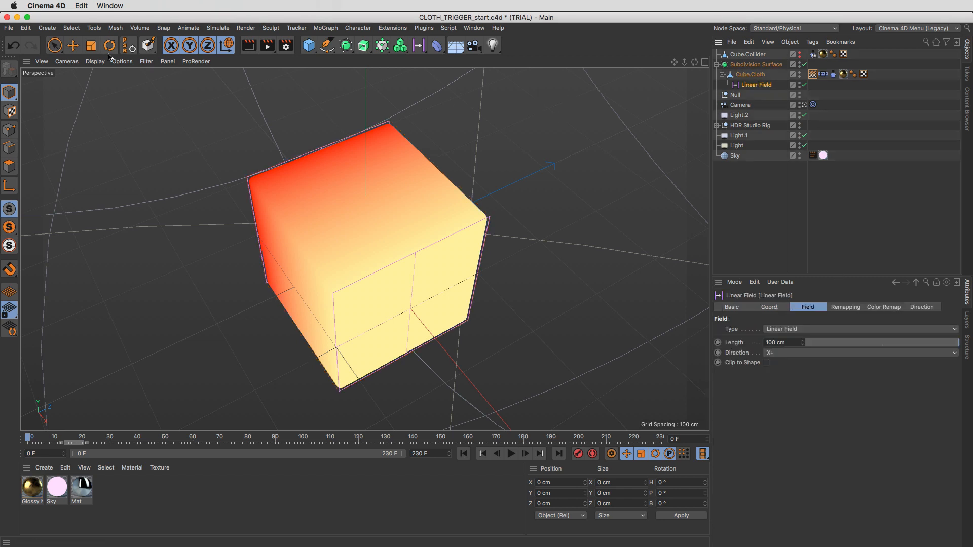
pyautogui.click(72, 47)
pyautogui.moveTo(401, 299); pyautogui.dragTo(200, 254)
pyautogui.press('r')
pyautogui.press('e')
# Assign the vertex map of Cube.Cloth as the Cloth Belt's Influence map, and show the vertex map's fields.
pyautogui.click(812, 74)
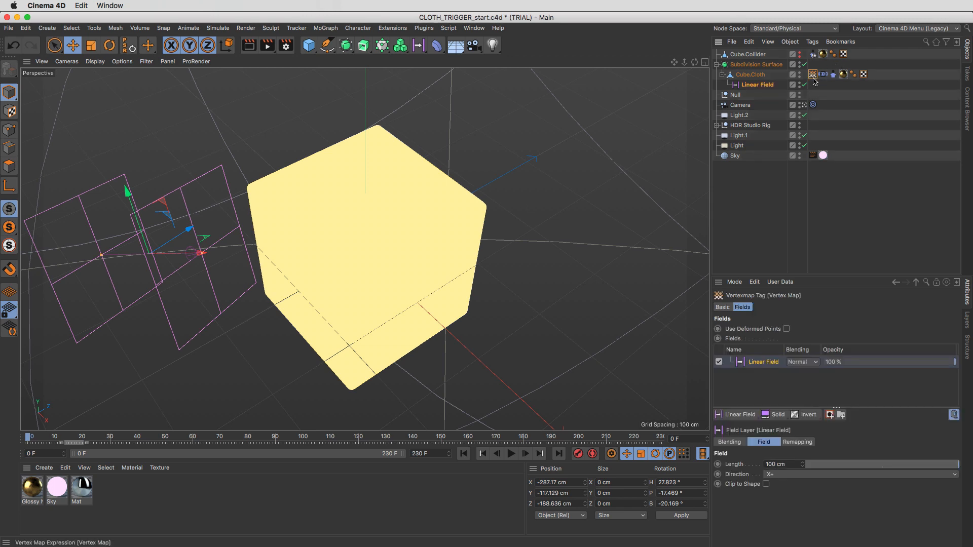
pyautogui.click(824, 75)
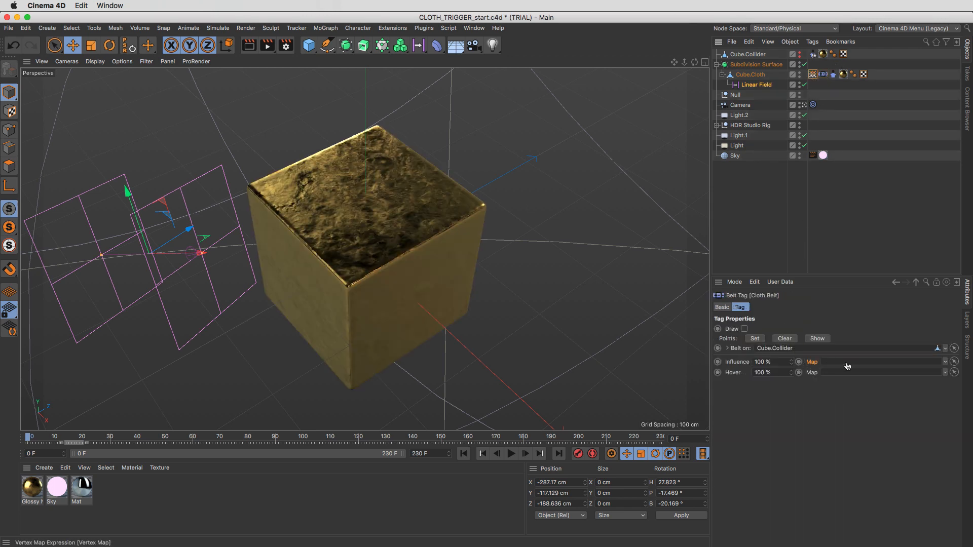
pyautogui.moveTo(848, 366); pyautogui.dragTo(848, 363)
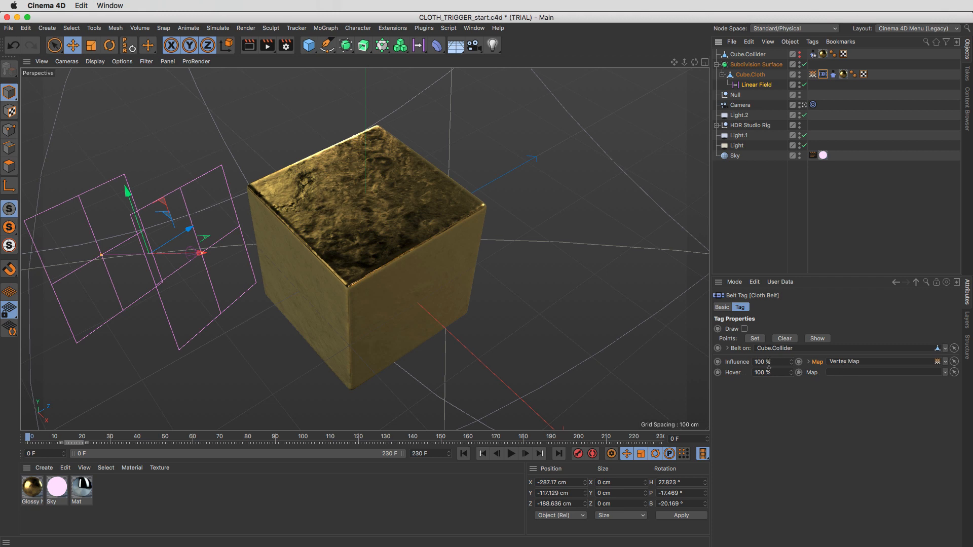
pyautogui.click(813, 74)
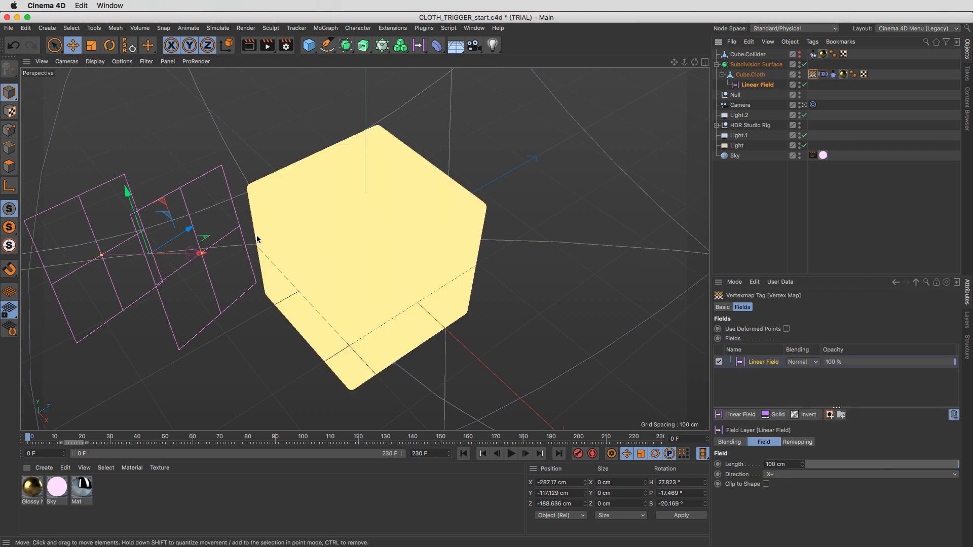
# Play the simulation, move the Linear Field through the cube to about X 38, Y 20, Z 32 cm, and deselect everything.
pyautogui.click(512, 454)
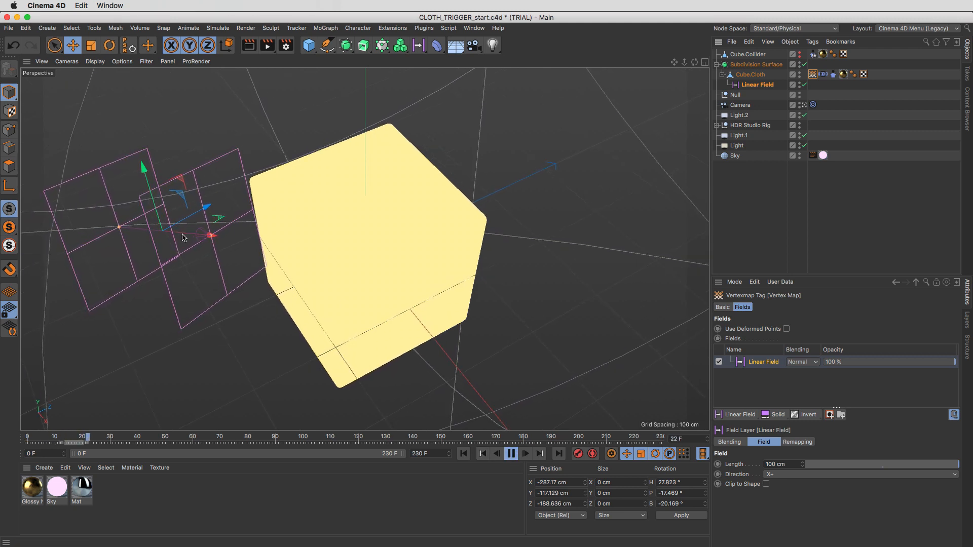
pyautogui.moveTo(183, 238); pyautogui.dragTo(414, 237)
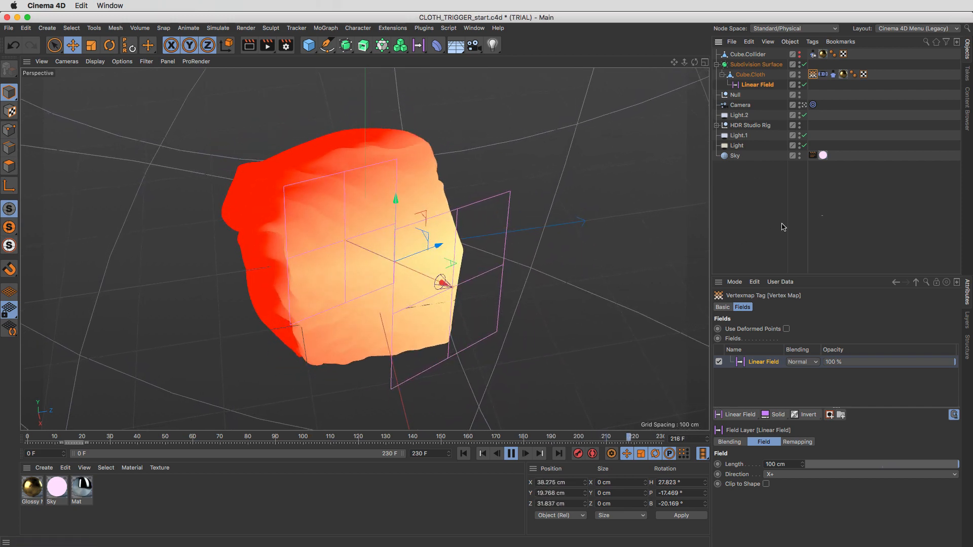
pyautogui.click(782, 227)
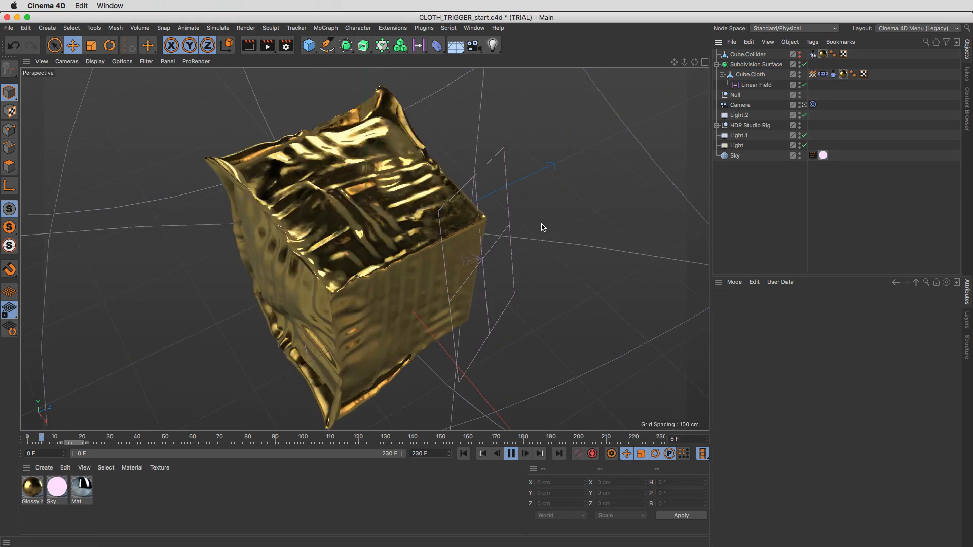
# Slide the Linear Field back and forth along its X axis through the cube during playback to test the cloth triggering.
pyautogui.click(509, 225)
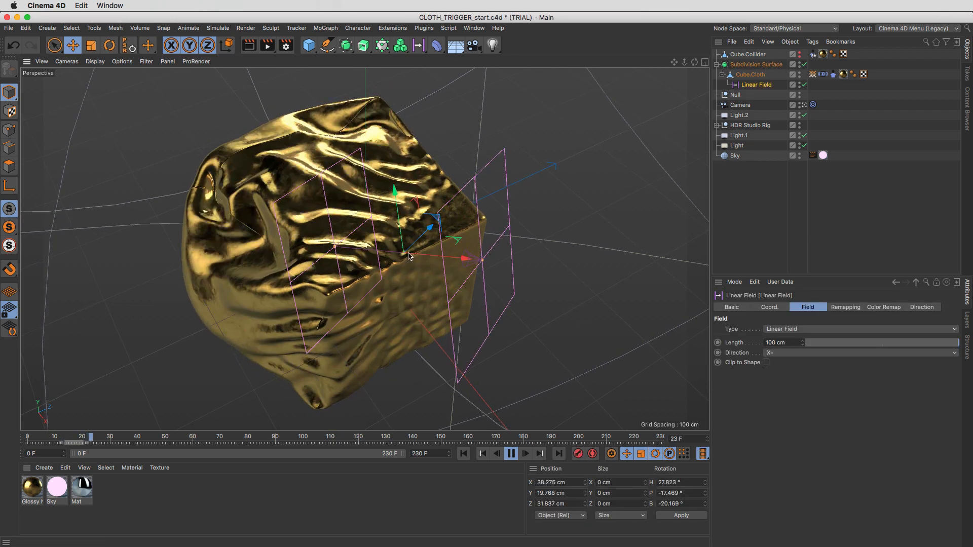
pyautogui.moveTo(298, 245); pyautogui.dragTo(374, 242)
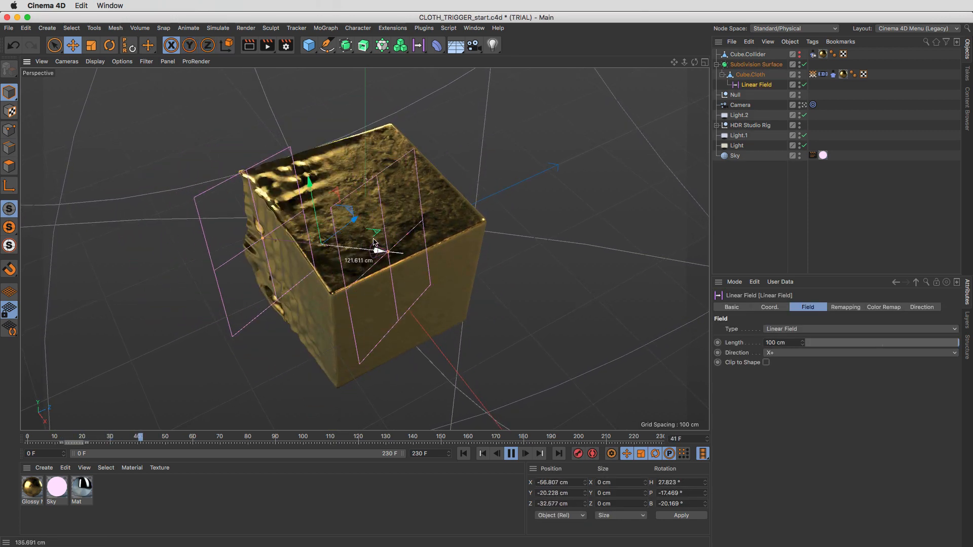
pyautogui.moveTo(497, 252); pyautogui.dragTo(453, 246)
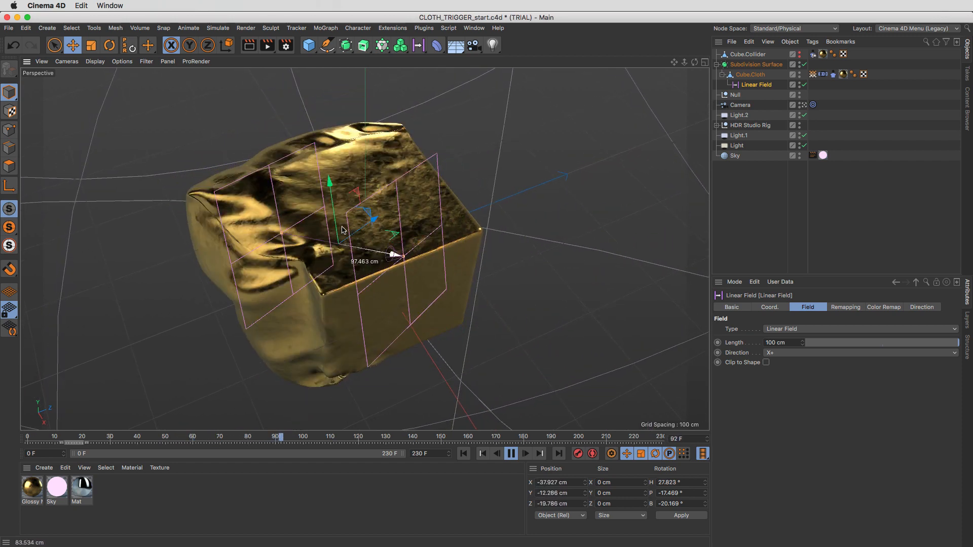
pyautogui.moveTo(343, 231); pyautogui.dragTo(414, 203)
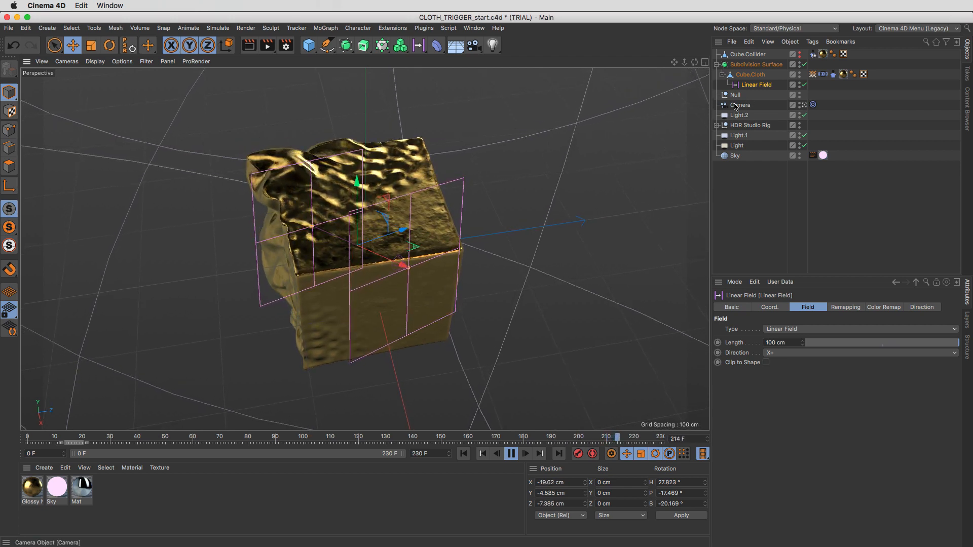
pyautogui.moveTo(386, 262); pyautogui.dragTo(408, 266)
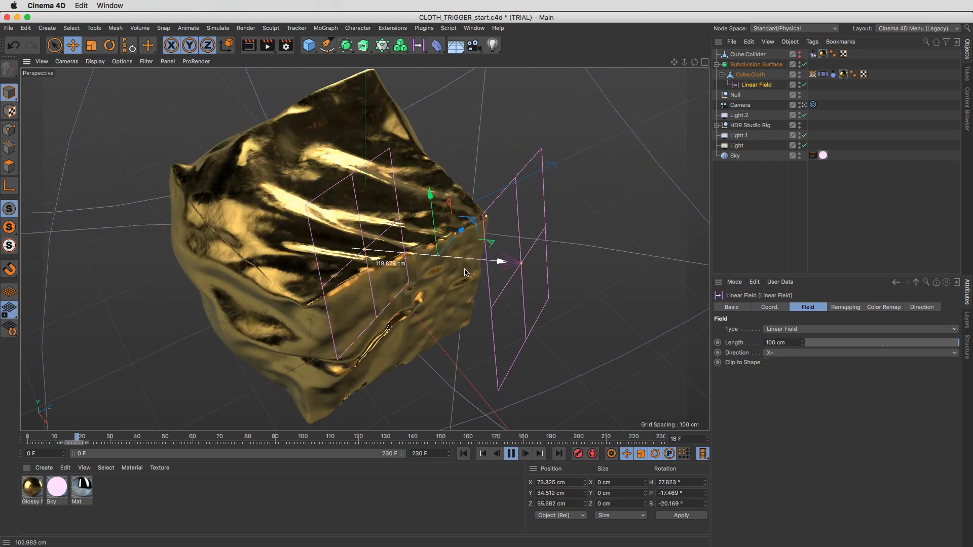
pyautogui.moveTo(466, 273); pyautogui.dragTo(419, 259)
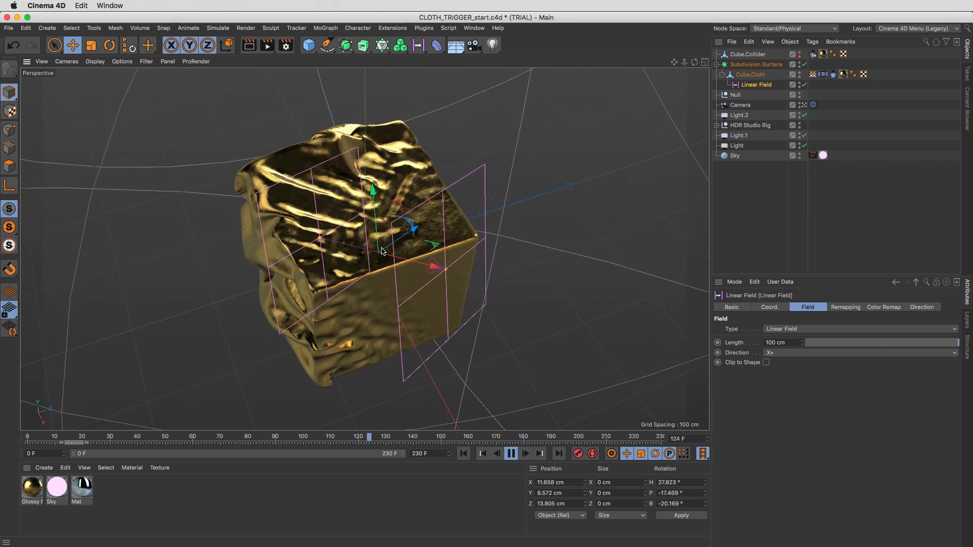
# Reselect the Linear Field, slide it to about X 7, Y 7, Z 11 cm, and stop playback.
pyautogui.click(756, 64)
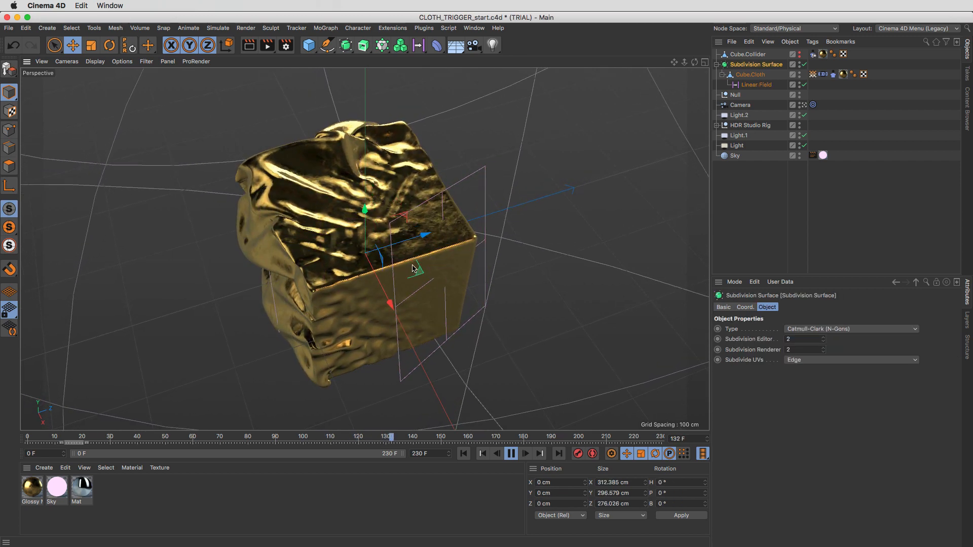
pyautogui.click(756, 85)
pyautogui.moveTo(415, 264); pyautogui.dragTo(441, 247)
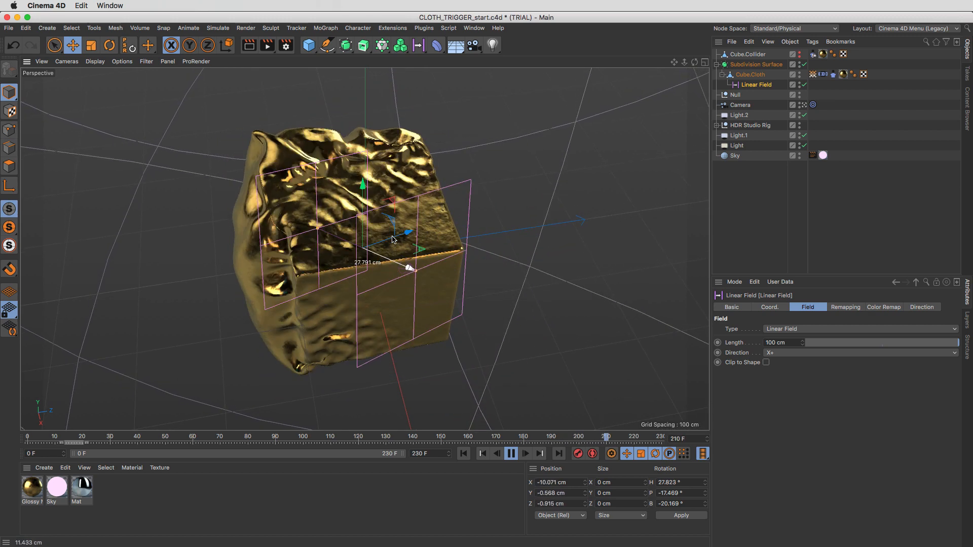
pyautogui.moveTo(577, 265); pyautogui.dragTo(427, 254)
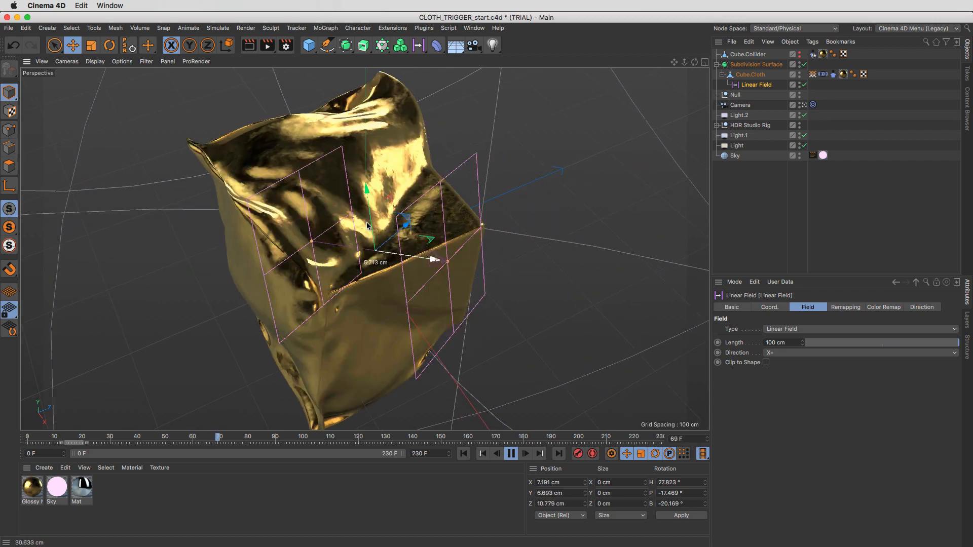
pyautogui.press('F8')
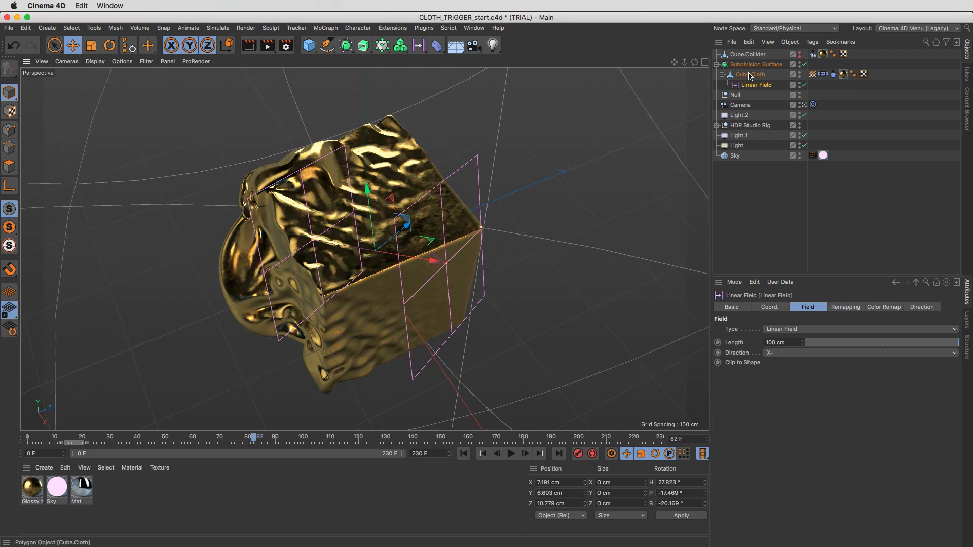
# Move the Linear Field out of Cube.Cloth to the top hierarchy level above the Subdivision Surface.
pyautogui.rightClick(751, 77)
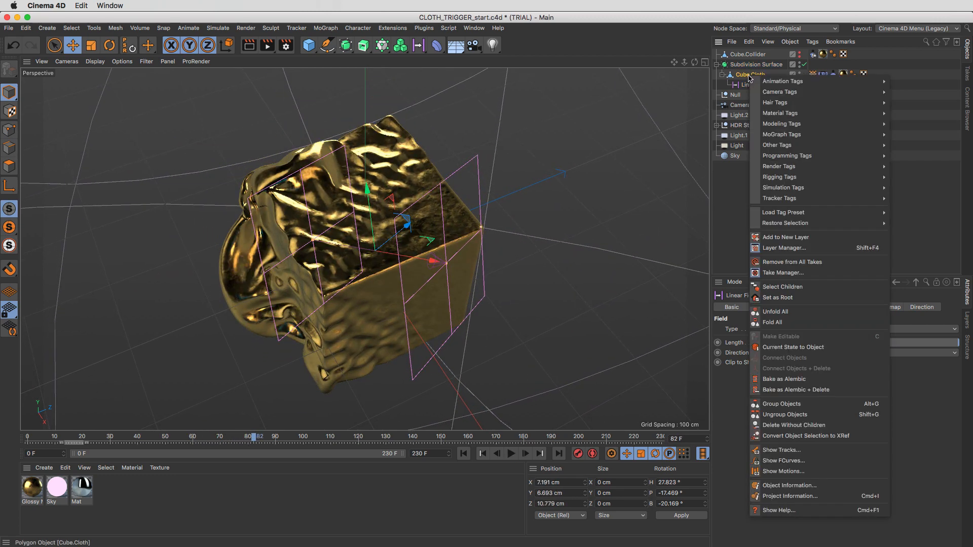
pyautogui.press('Escape')
pyautogui.moveTo(748, 61); pyautogui.dragTo(748, 59)
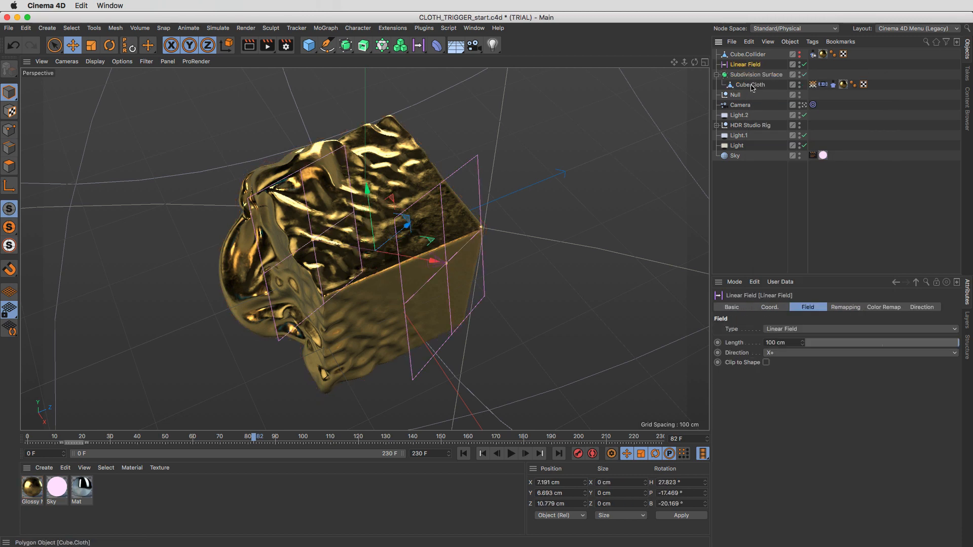
# Add a Smoothing deformer as a child of Cube.Cloth and set its Stiffness to 95 %.
pyautogui.click(751, 85)
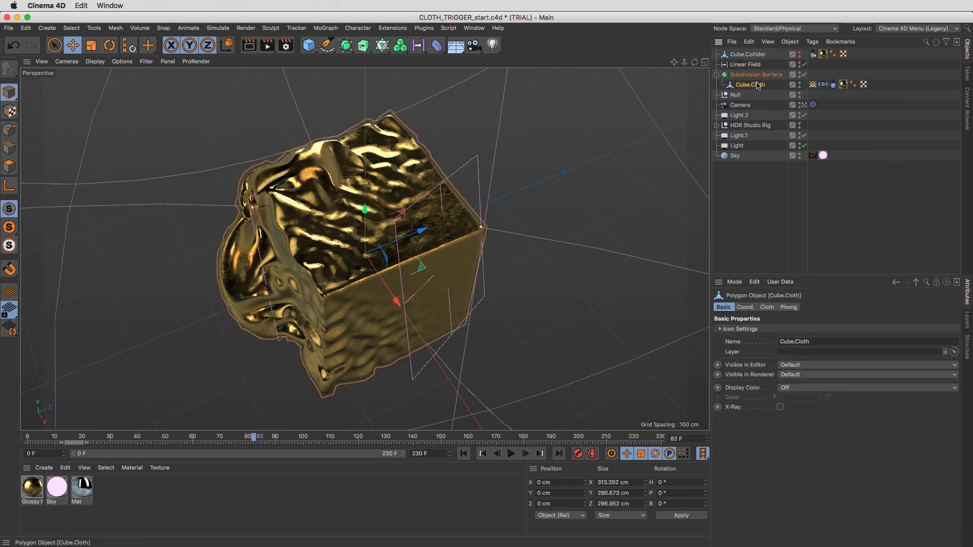
pyautogui.click(437, 46)
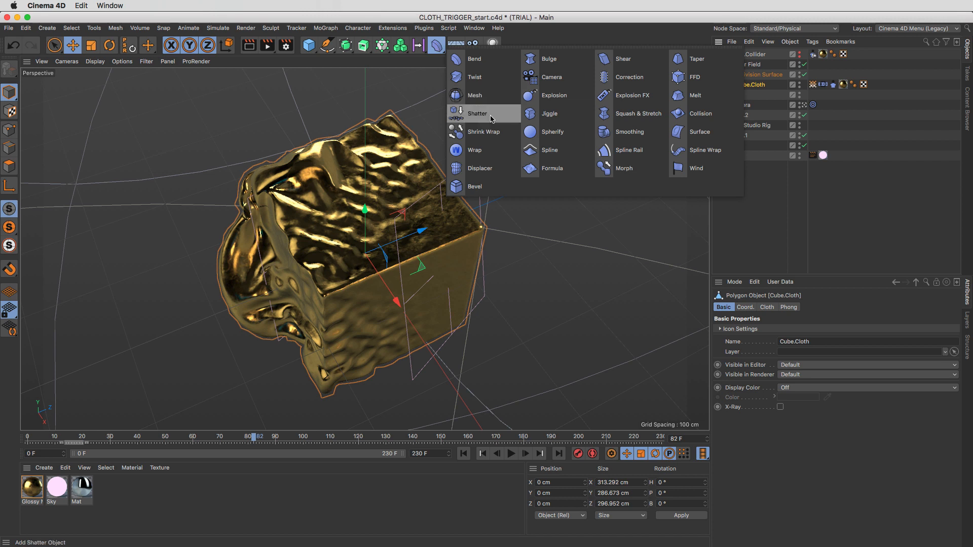
pyautogui.click(634, 135)
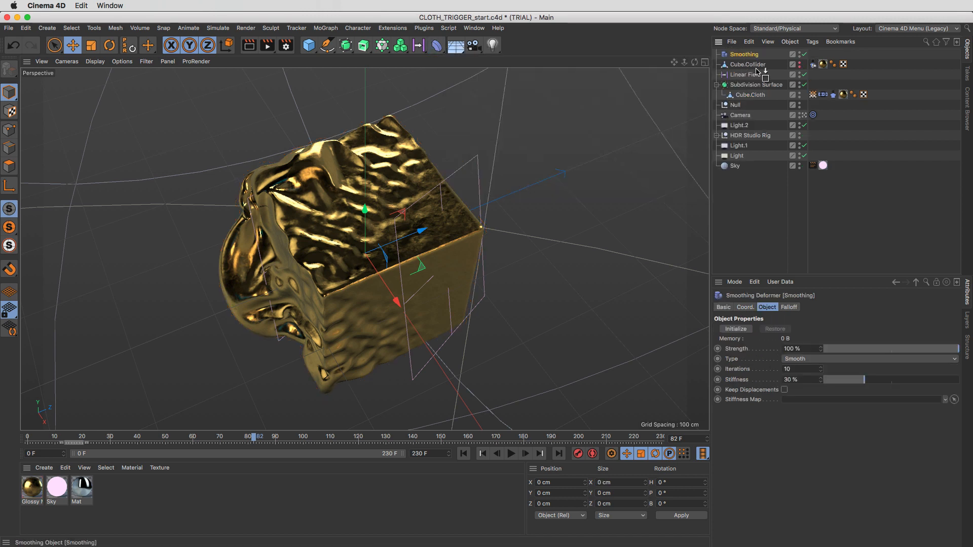
pyautogui.moveTo(756, 96); pyautogui.dragTo(756, 96)
pyautogui.moveTo(865, 380); pyautogui.dragTo(972, 382)
pyautogui.moveTo(955, 384); pyautogui.dragTo(954, 389)
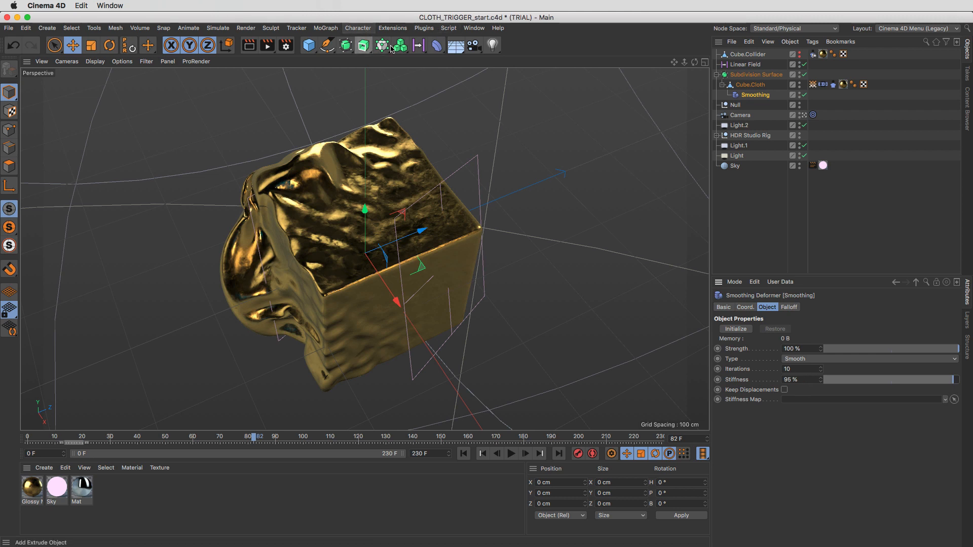
# Add a Jiggle deformer as a child of Cube.Cloth, placed above Smoothing, and show its object properties.
pyautogui.click(429, 50)
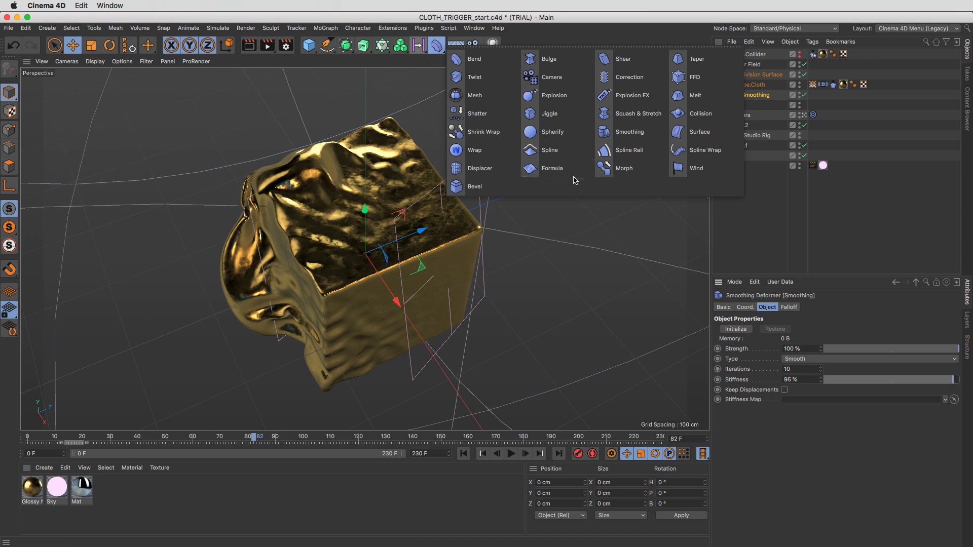
pyautogui.click(554, 121)
pyautogui.moveTo(752, 102); pyautogui.dragTo(749, 108)
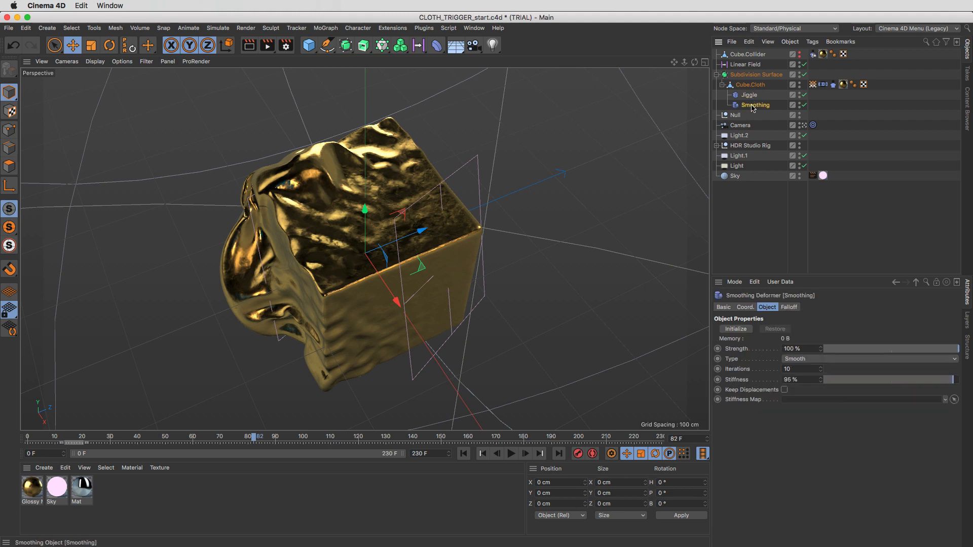
pyautogui.click(753, 107)
pyautogui.click(751, 96)
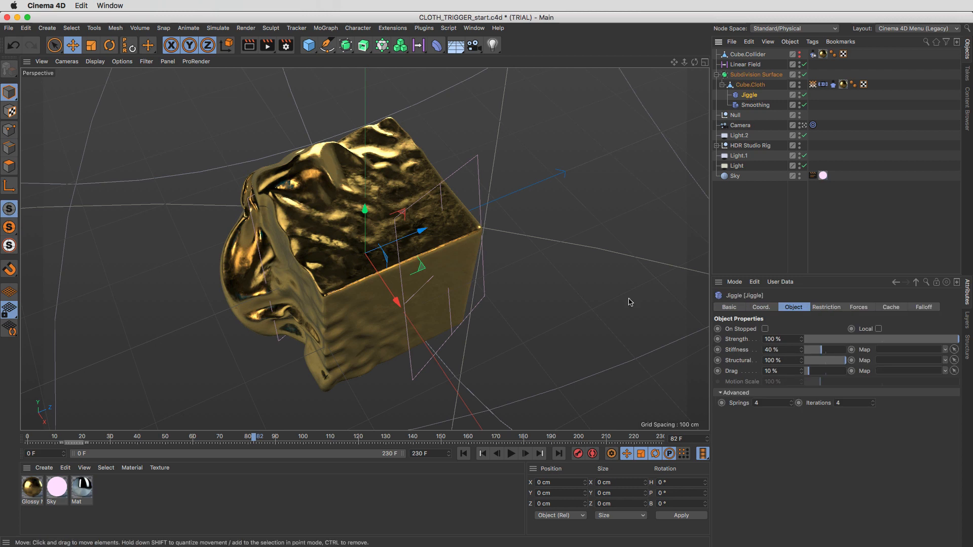
# Replay the simulation from the start and pull the Linear Field back to about X -170, Y -68, Z -109 cm.
pyautogui.click(463, 455)
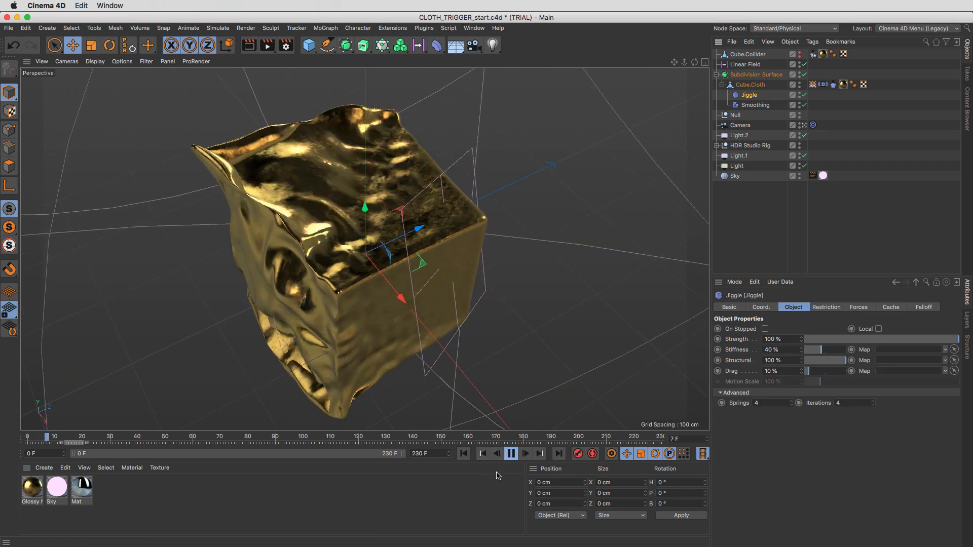
pyautogui.click(751, 64)
pyautogui.moveTo(413, 255); pyautogui.dragTo(253, 203)
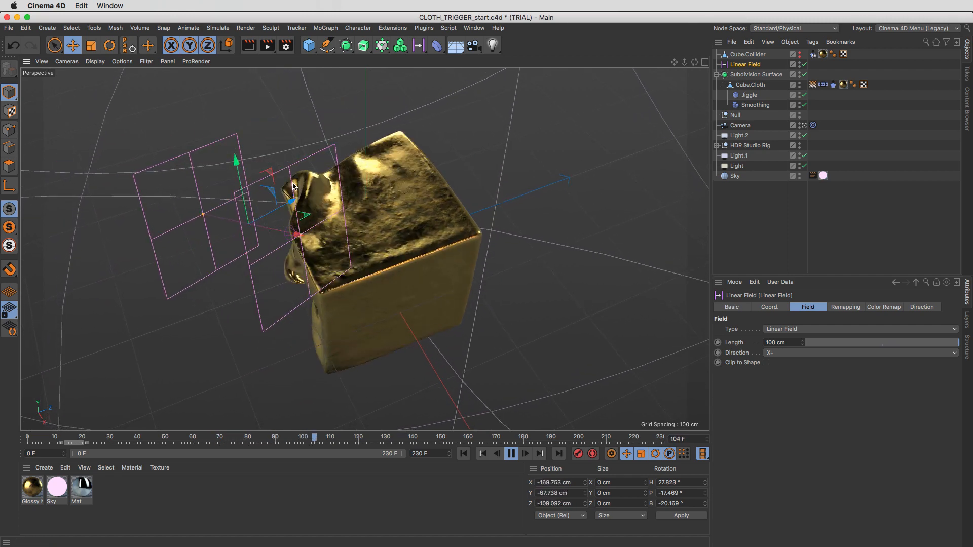
# Set the Jiggle deformer's Structural to 55 % and Drag to 20 %, and restart the simulation from the first frame.
pyautogui.click(749, 95)
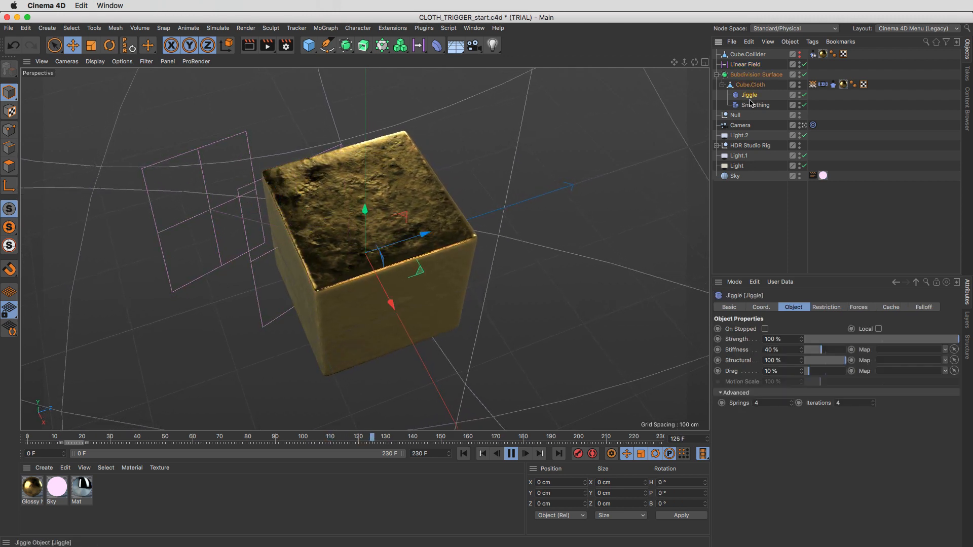
pyautogui.click(828, 361)
pyautogui.moveTo(828, 360); pyautogui.dragTo(825, 361)
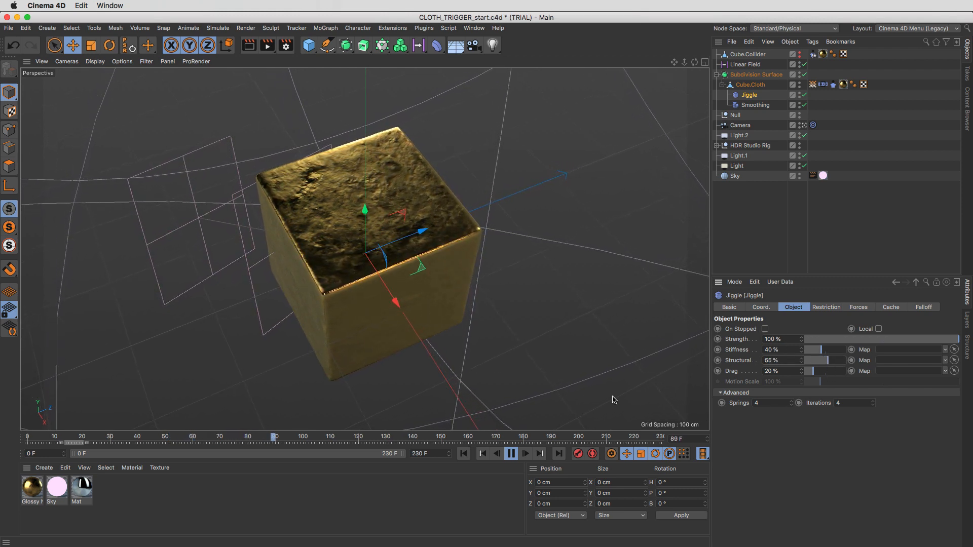
pyautogui.click(464, 454)
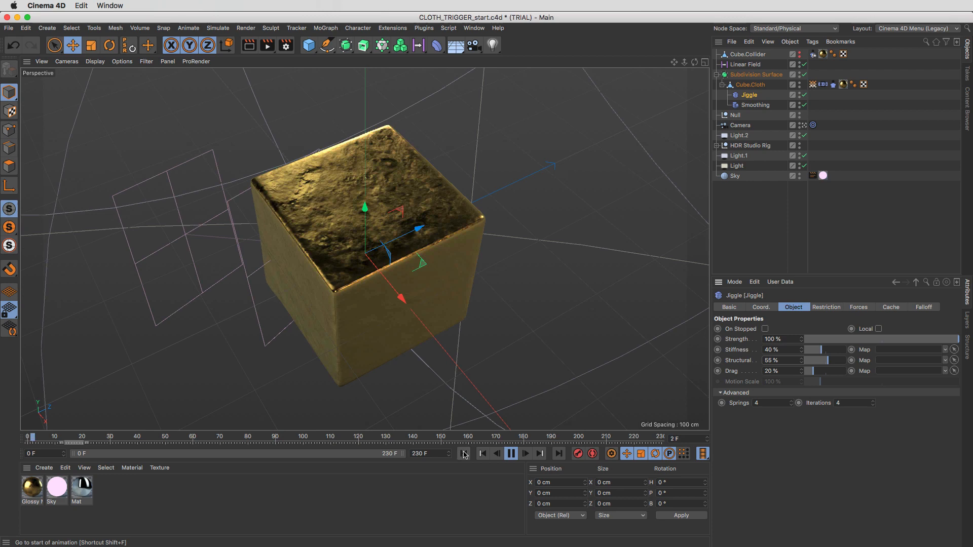
# Slide the Linear Field into the cube and back outside it to test the jiggle motion.
pyautogui.click(749, 65)
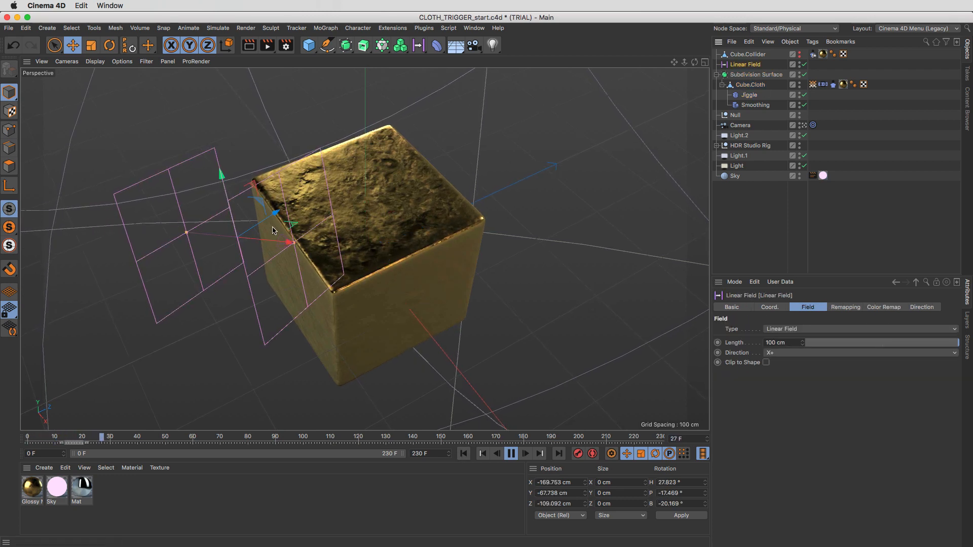
pyautogui.moveTo(297, 242); pyautogui.dragTo(413, 254)
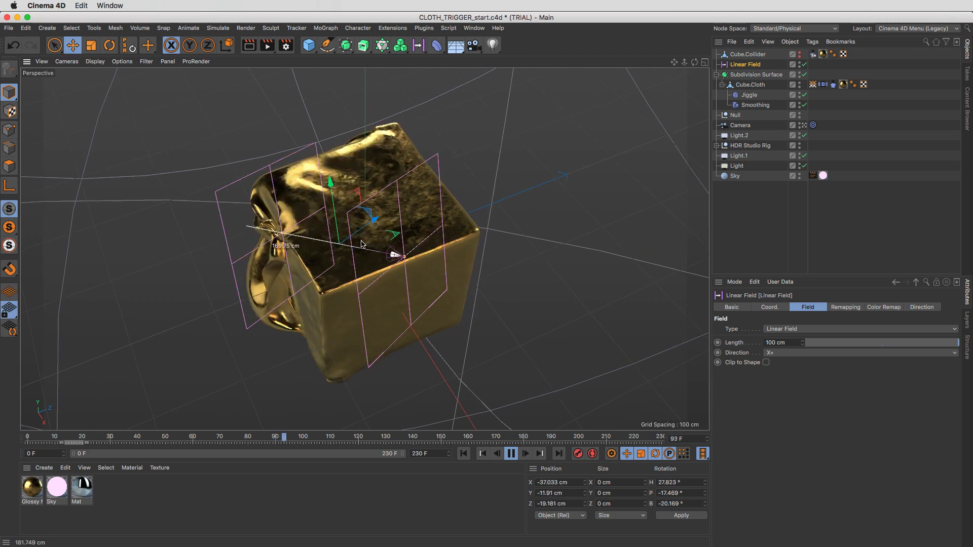
pyautogui.moveTo(278, 232); pyautogui.dragTo(153, 195)
# Set Jiggle's Structural to 7 % and test it by sliding the Linear Field, ending at about X -269, Y -109, Z -176 cm.
pyautogui.click(749, 95)
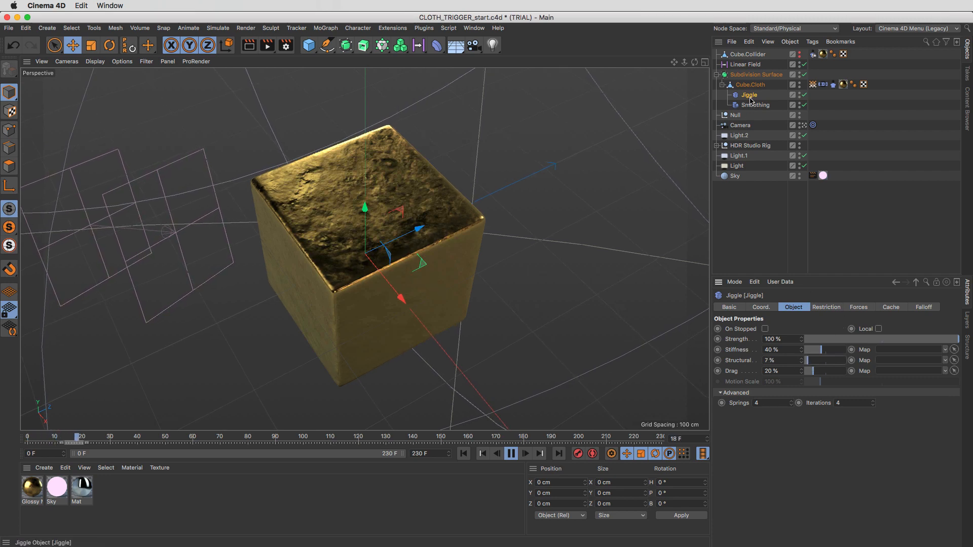
pyautogui.click(744, 64)
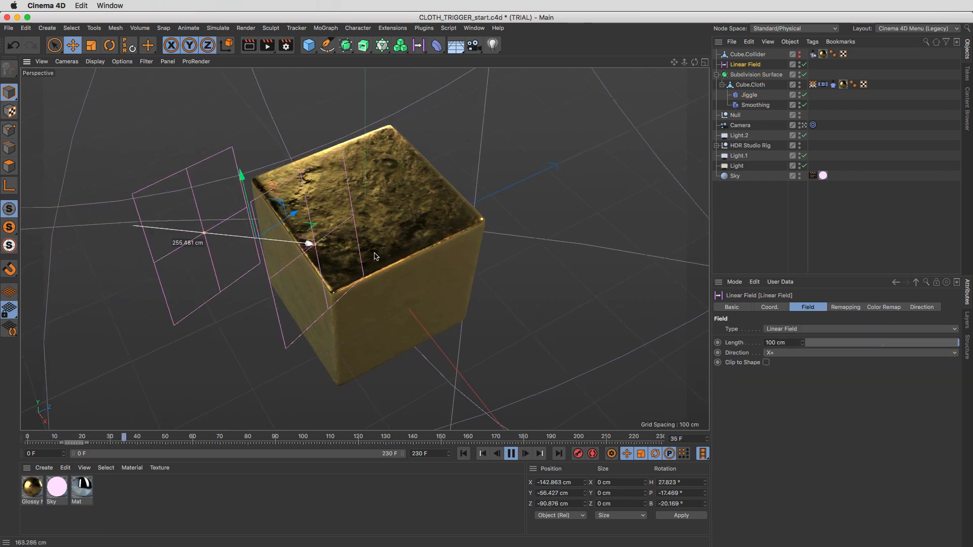
pyautogui.moveTo(376, 256); pyautogui.dragTo(282, 250)
pyautogui.moveTo(214, 243); pyautogui.dragTo(178, 242)
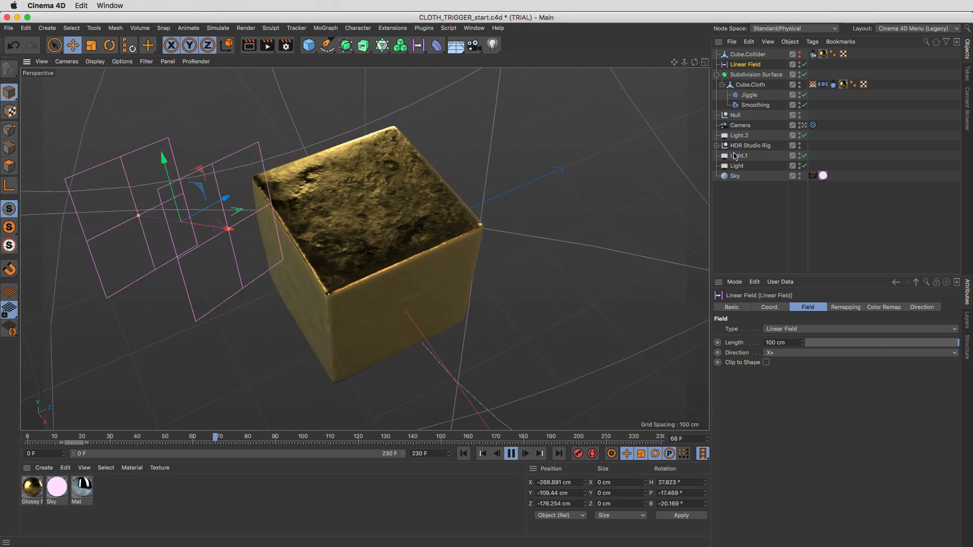
# Set Jiggle's Structural to 96 % and move the Linear Field to about X -163, Y -65, Z -104 cm.
pyautogui.click(749, 95)
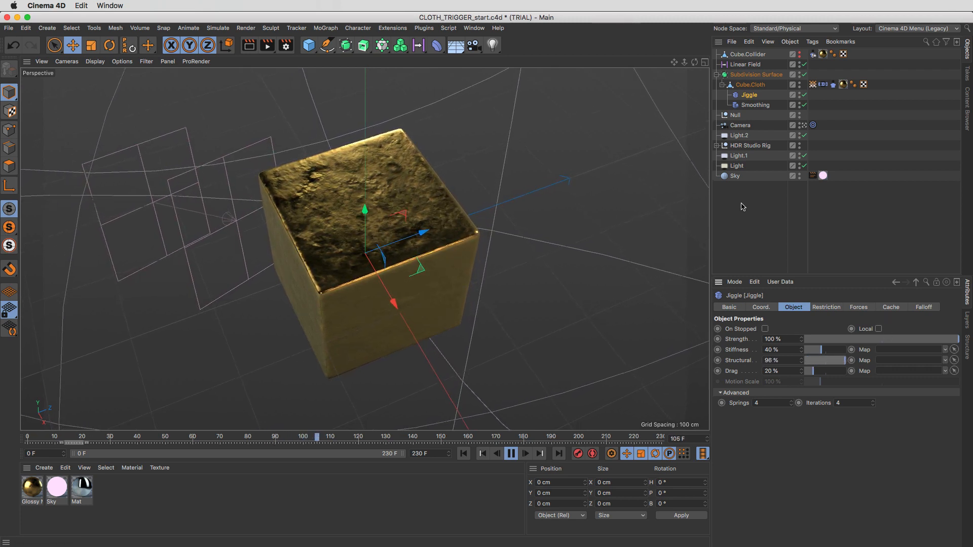
pyautogui.moveTo(216, 214); pyautogui.dragTo(276, 218)
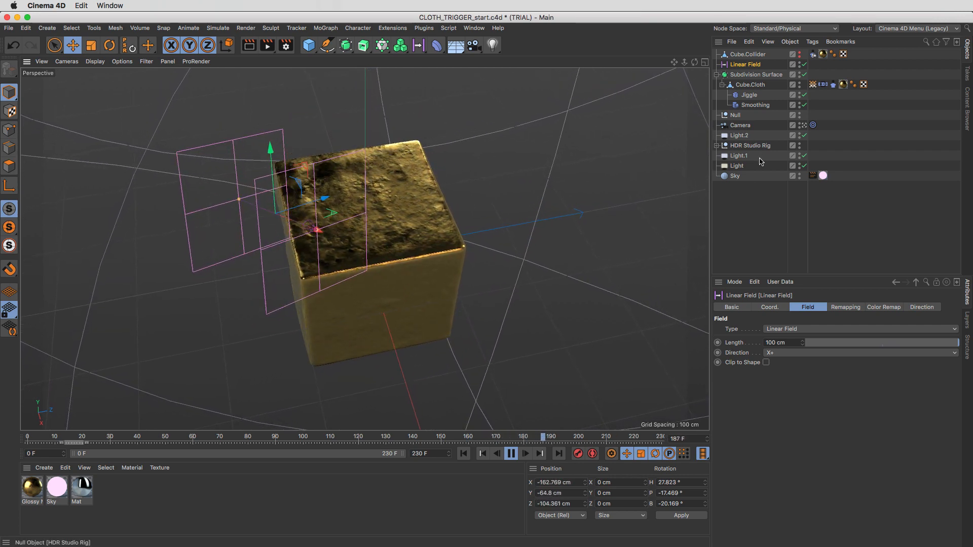
# Set Jiggle's Drag to 8 % and slide the Linear Field through the cube and back to about X -203, Y -82, Z -132 cm.
pyautogui.click(770, 105)
pyautogui.click(765, 95)
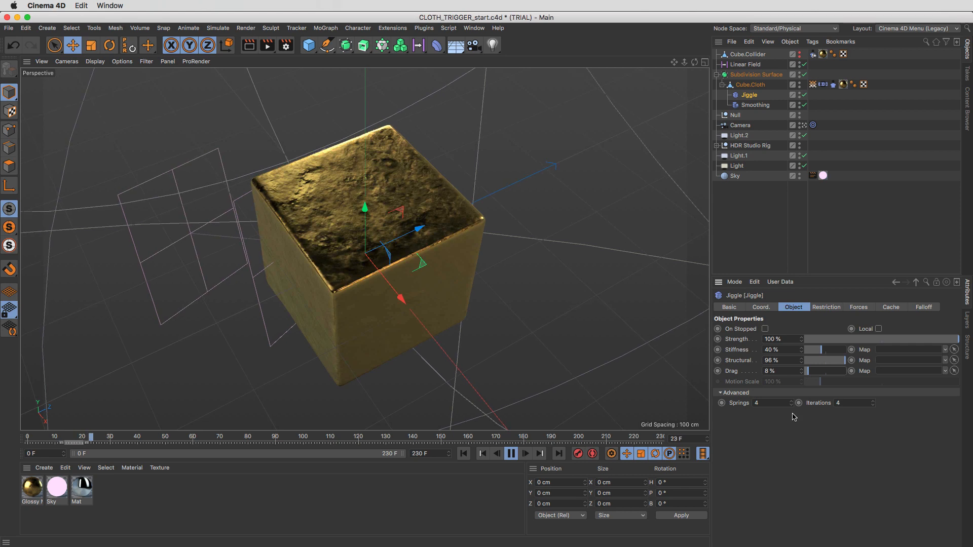
pyautogui.click(177, 180)
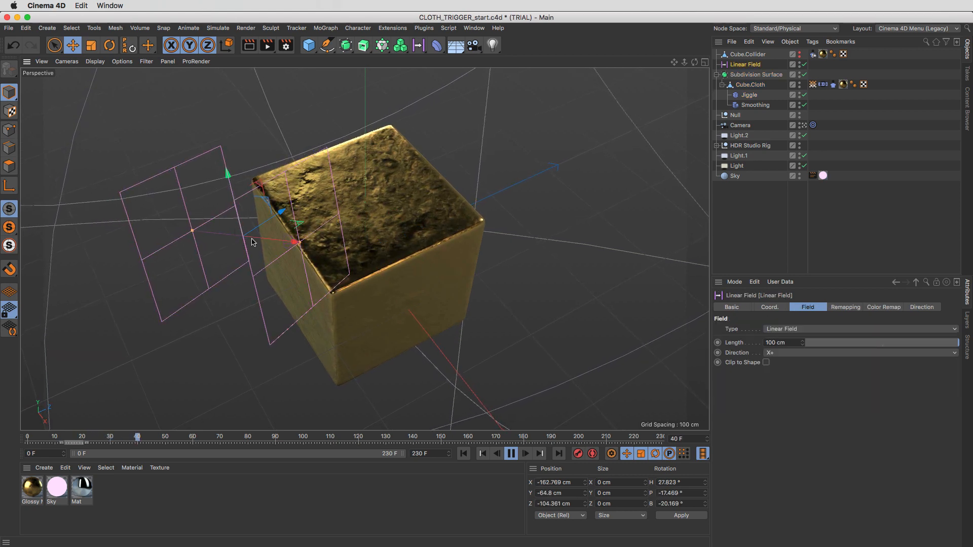
pyautogui.moveTo(499, 259); pyautogui.dragTo(363, 244)
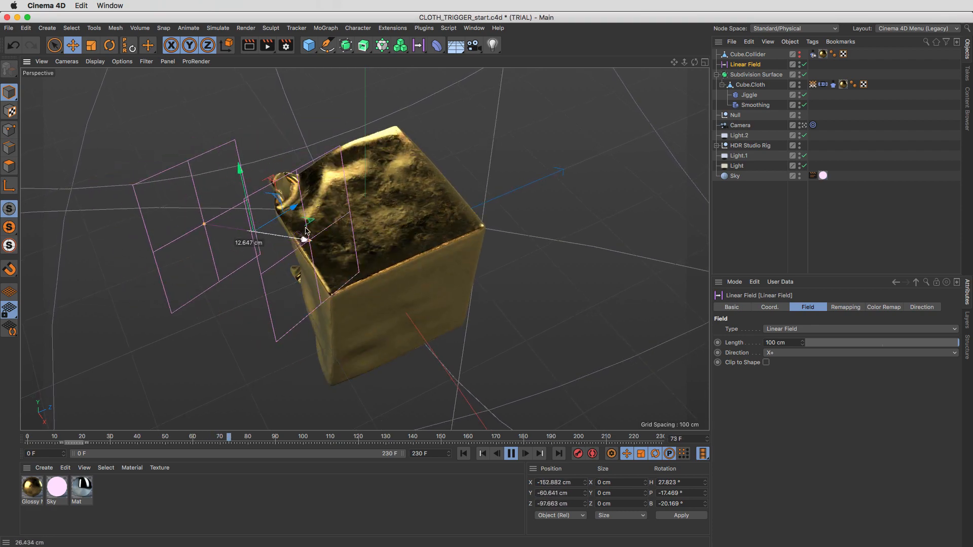
pyautogui.moveTo(534, 255); pyautogui.dragTo(221, 186)
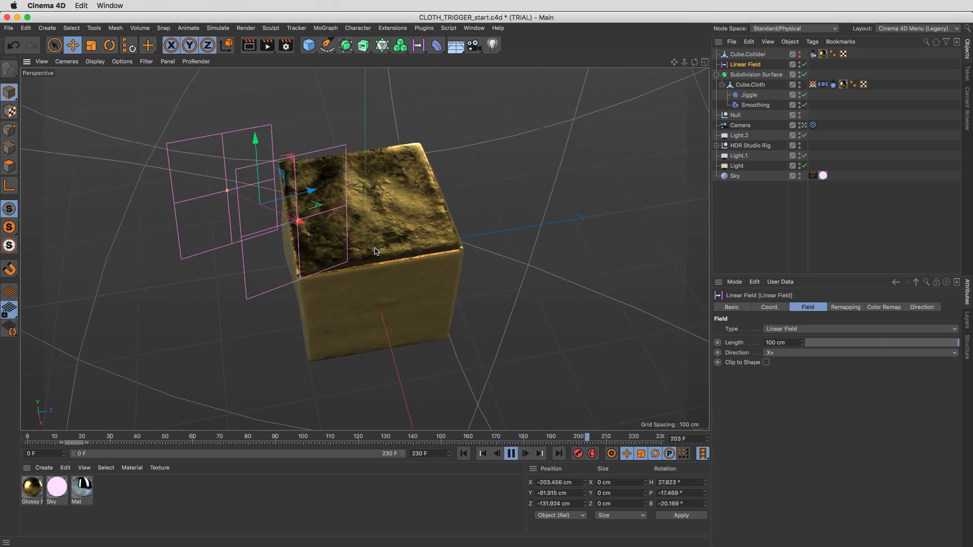